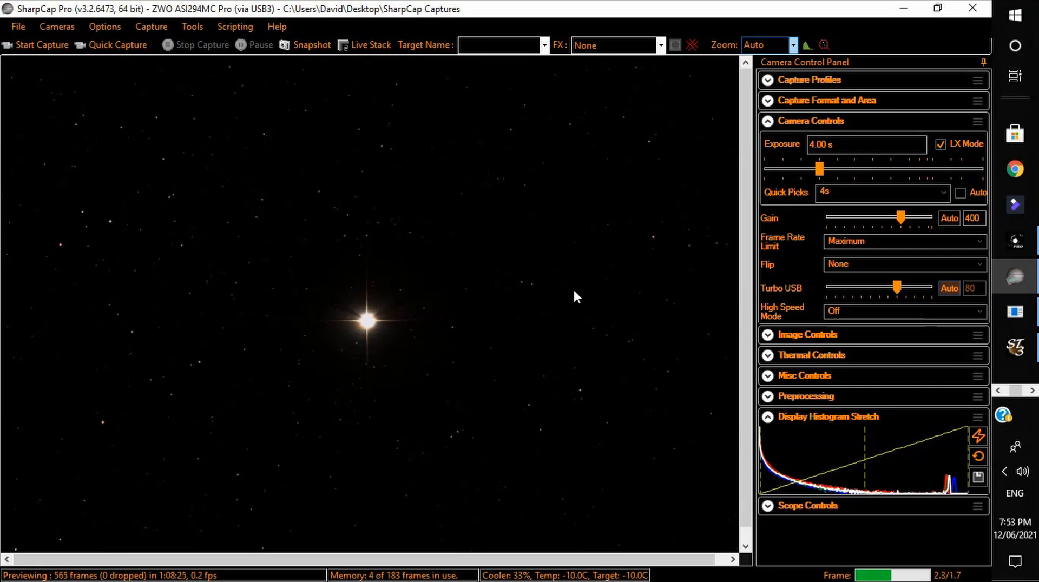
- Switch to the mount control app, slew the telescope to Messier 83 (Southern Pinwheel galaxy), and return to the SharpCap preview
left_click(1018, 242)
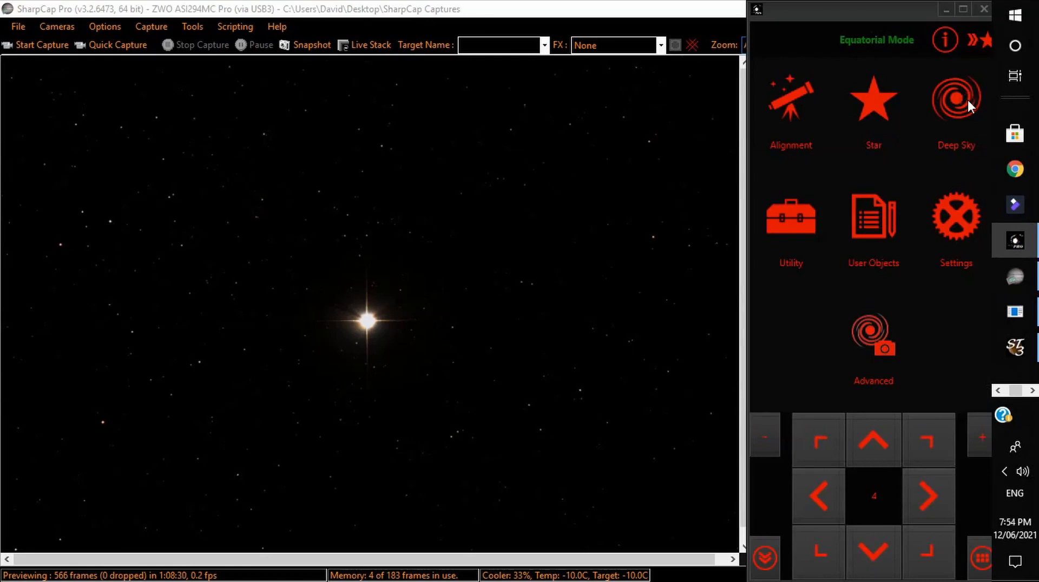
left_click(968, 100)
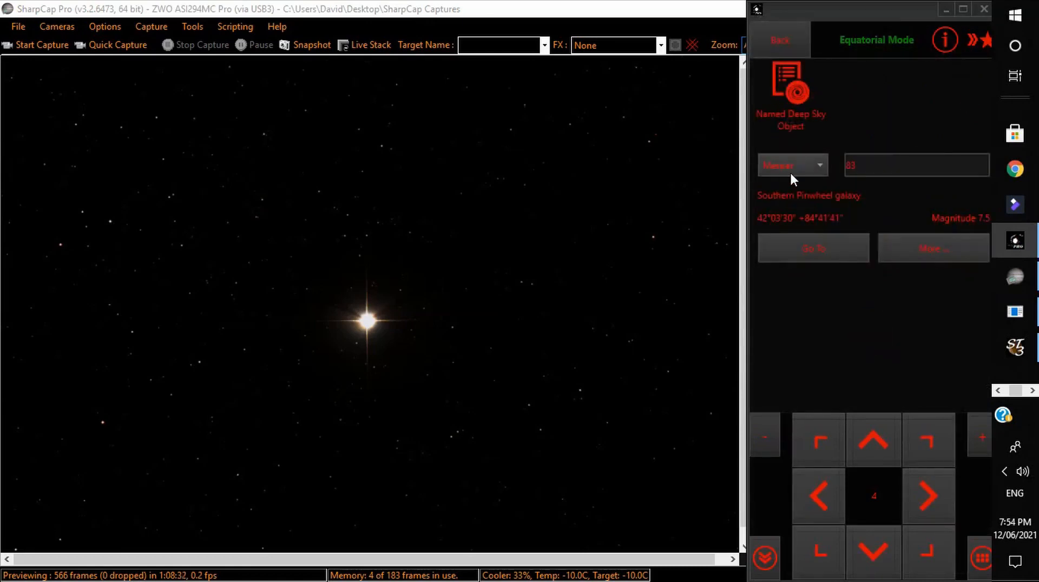
left_click(810, 254)
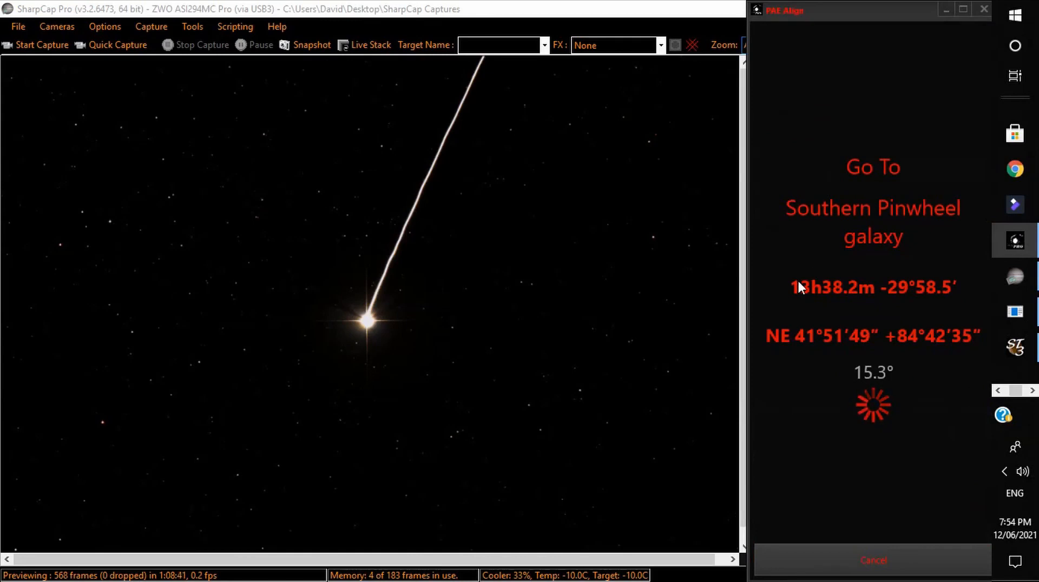
left_click(712, 11)
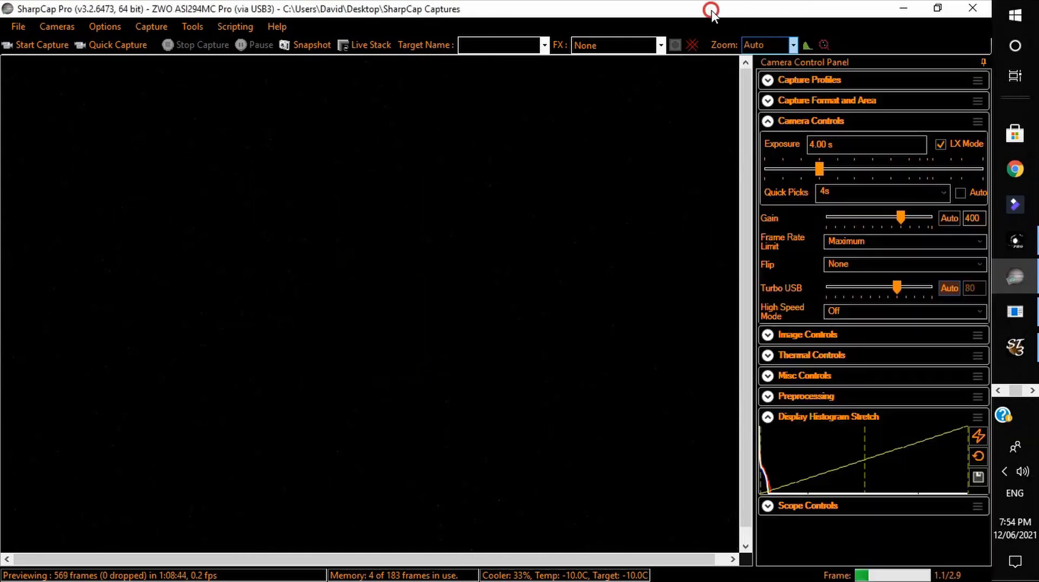
- Nudge the mount at rate 4 sideways and vertically in the mount control app to frame the galaxy, and return to SharpCap
mouse_move(1013, 241)
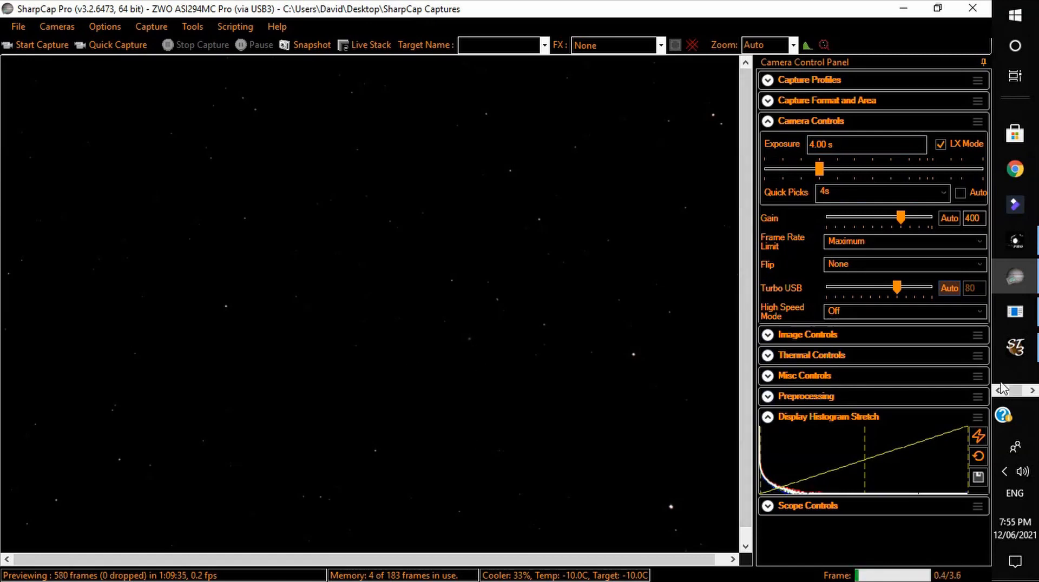
left_click(1016, 242)
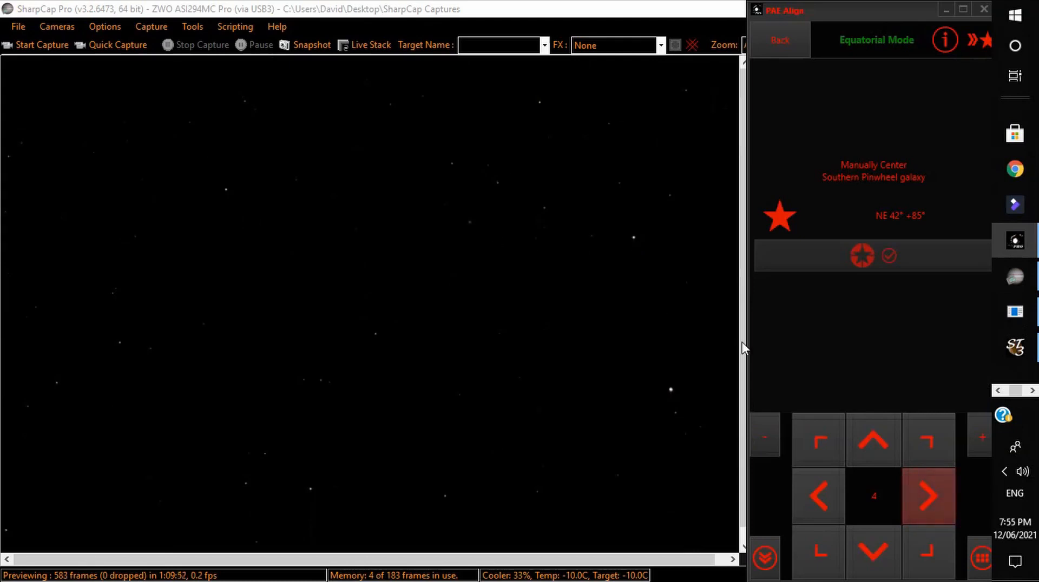
left_click(928, 502)
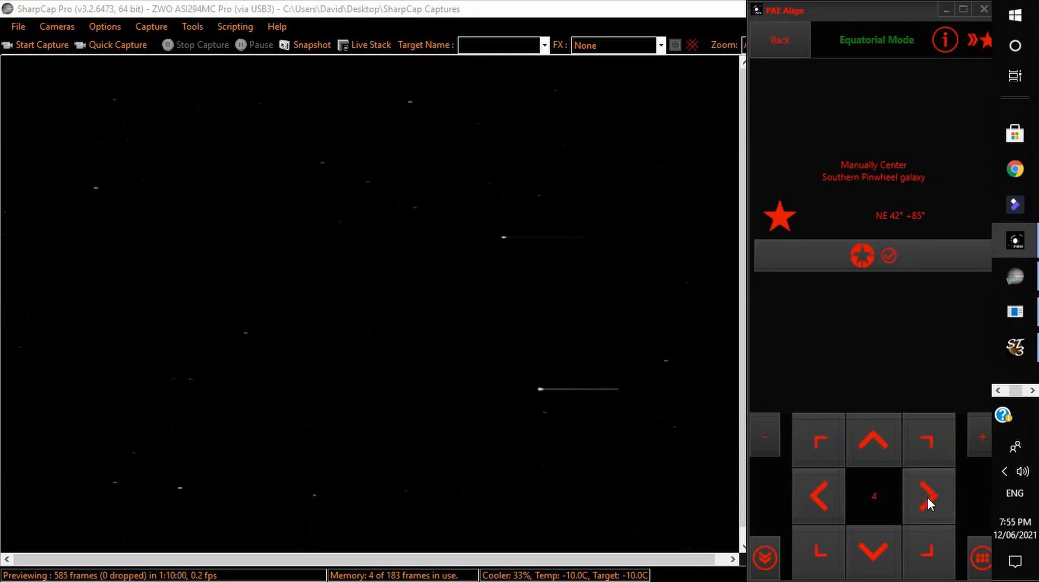
left_click(927, 498)
left_click(878, 544)
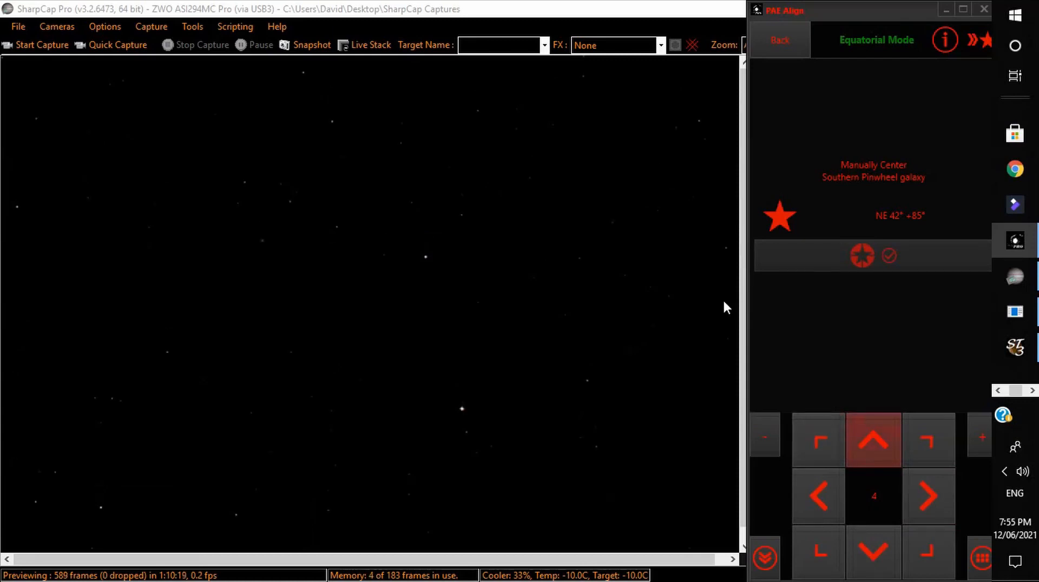
double_click(611, 9)
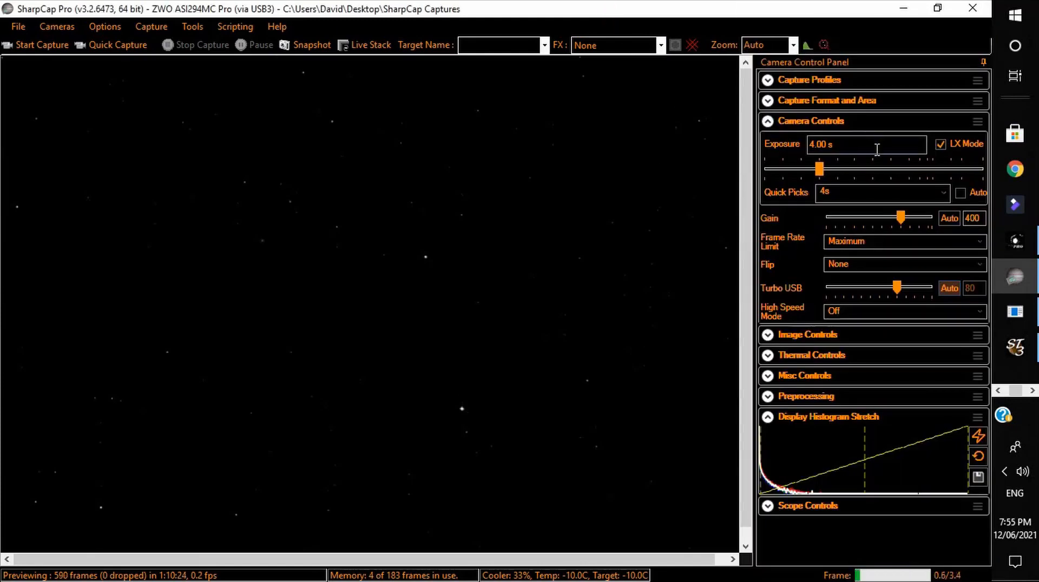
- Set the camera exposure to 60 s
mouse_move(876, 163)
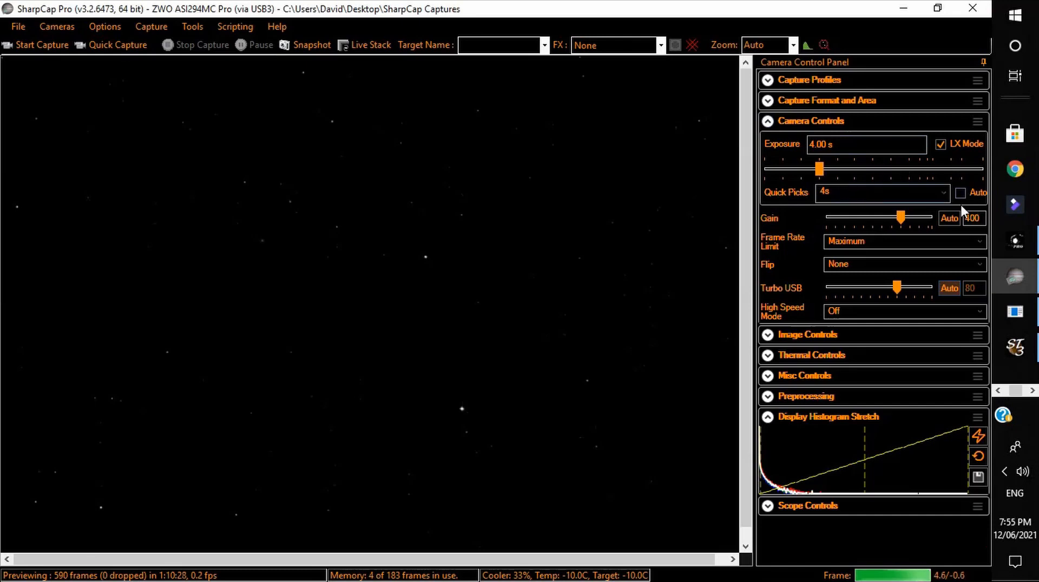
left_click(942, 193)
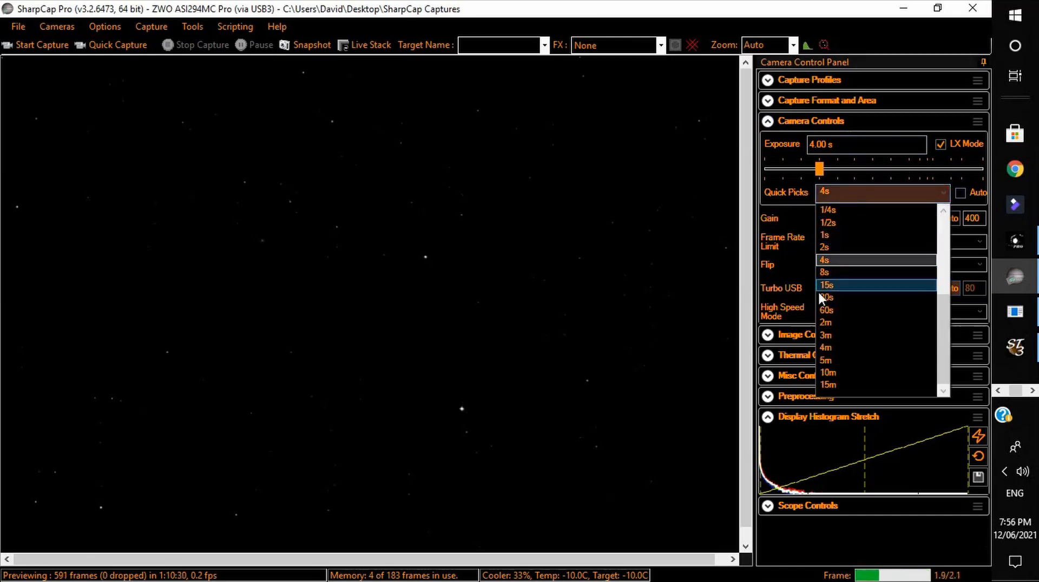
left_click(825, 312)
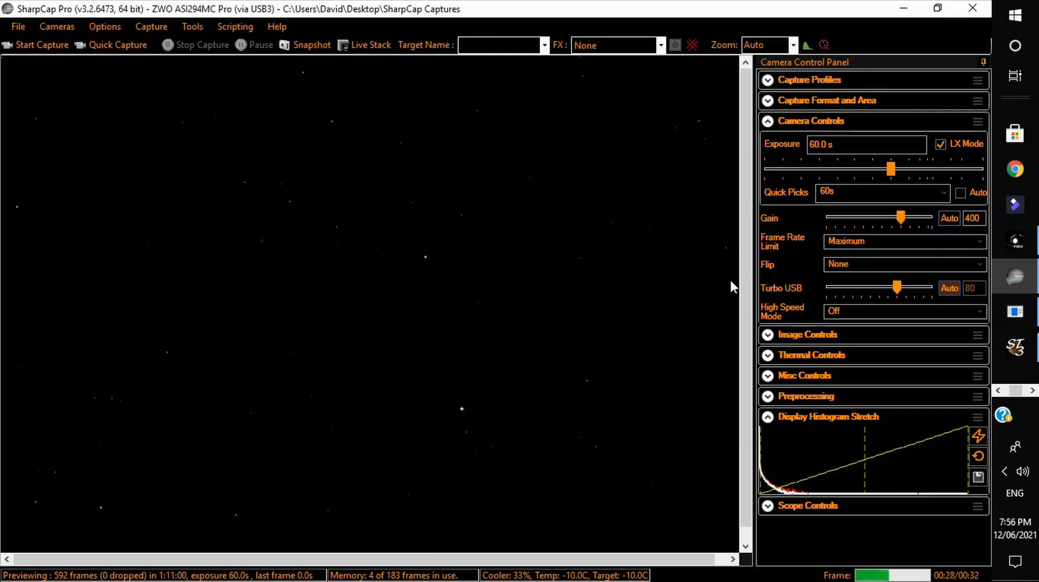
- Check the cooler's thermal settings and the dark and flat frames assigned in preprocessing
left_click(768, 356)
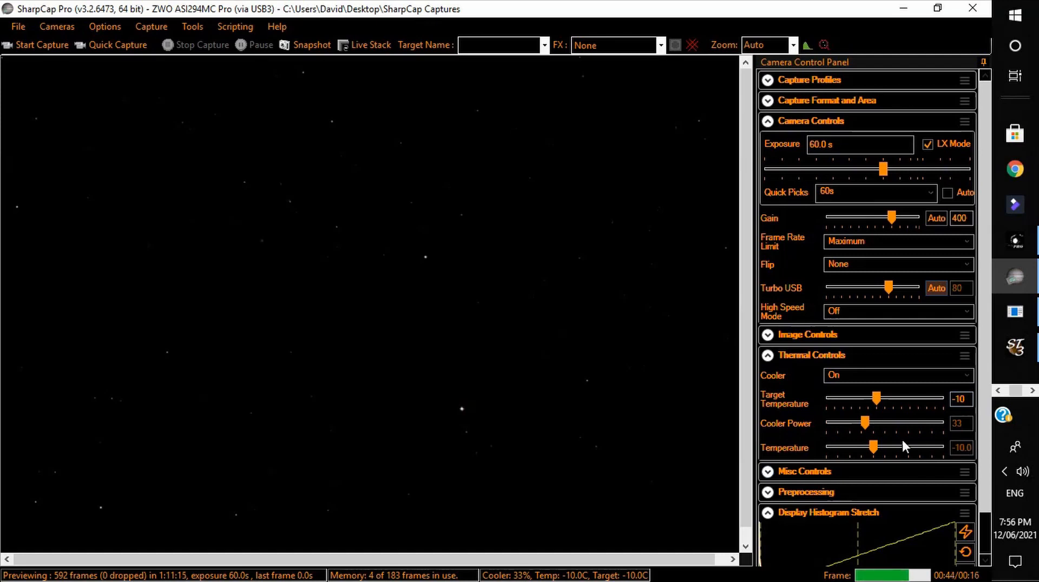
left_click(768, 355)
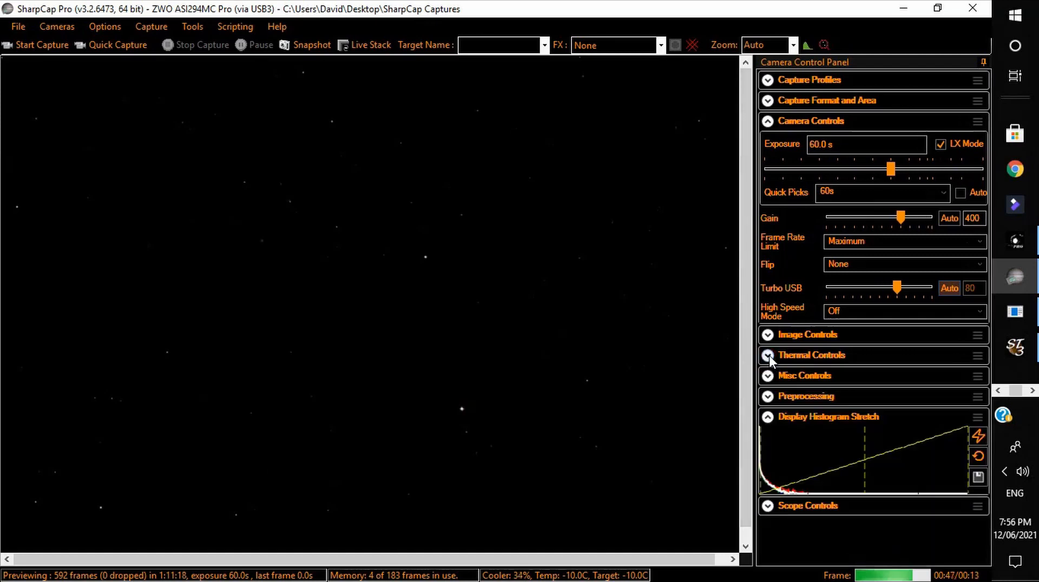
left_click(771, 397)
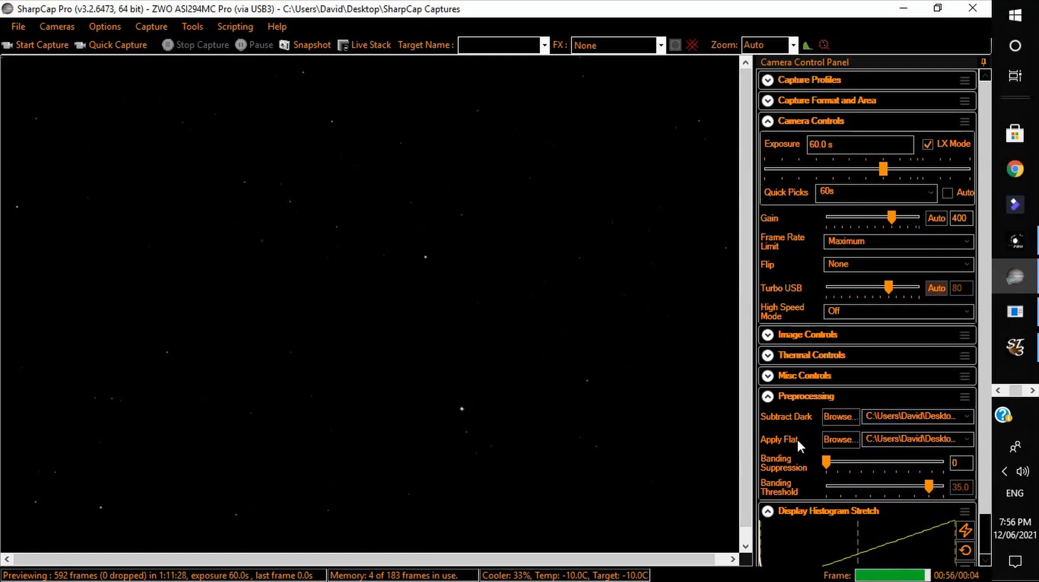
left_click(766, 400)
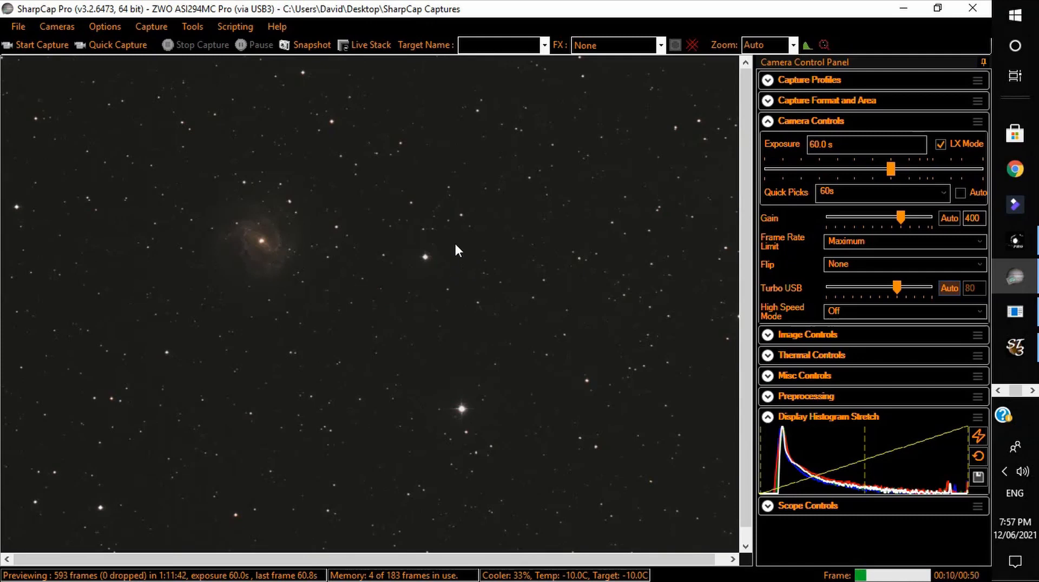
- Enter M83 as the target name and start live stacking
left_click(492, 51)
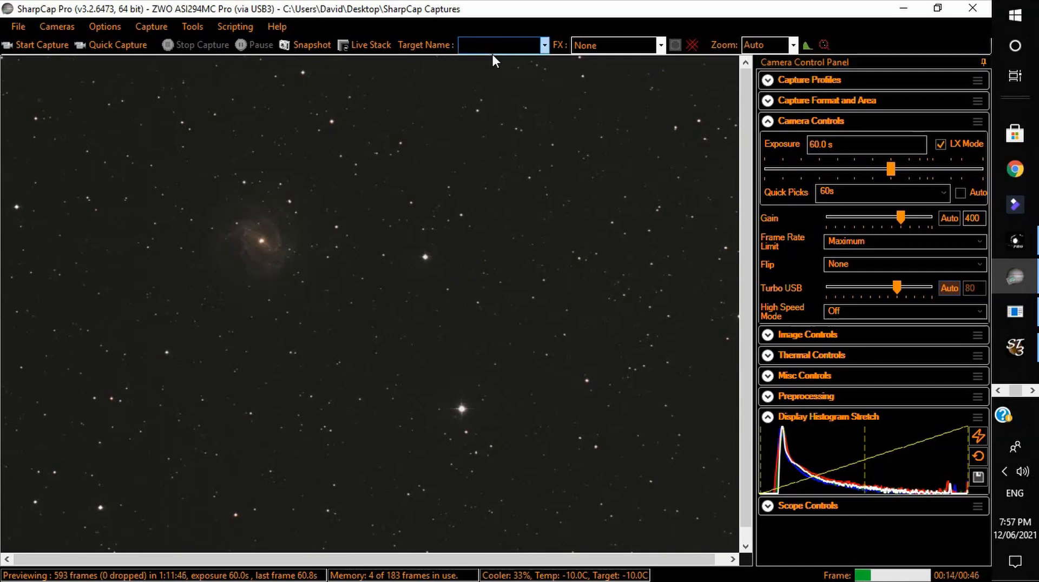
type("M83")
key("Return")
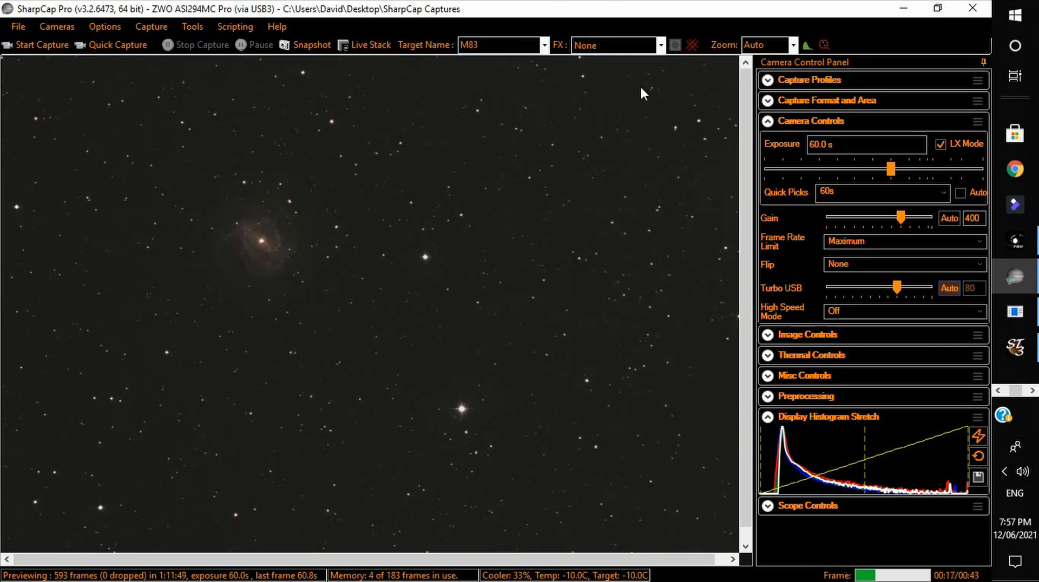
left_click(356, 48)
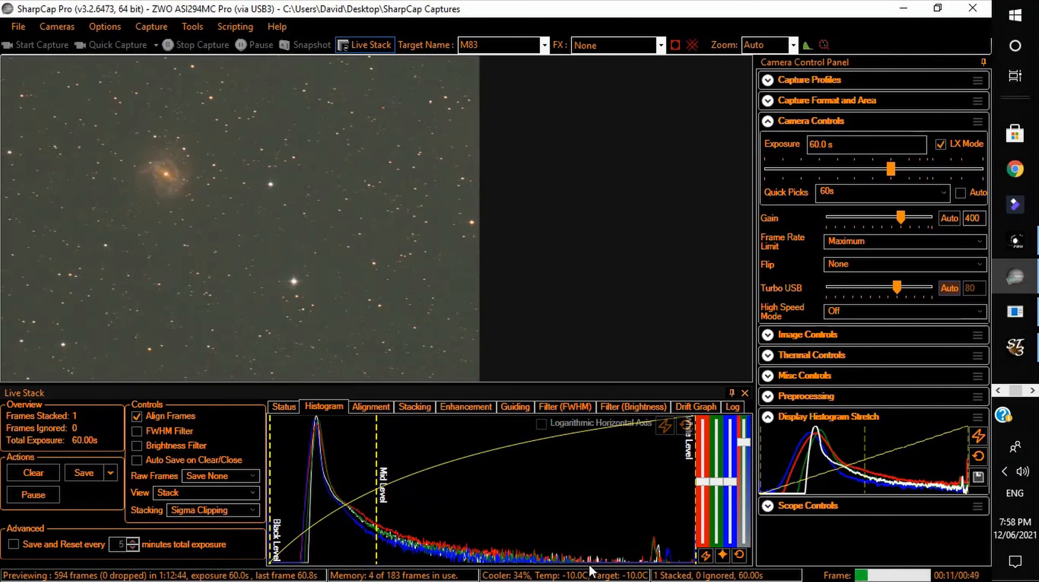
- Auto-balance the stack's colours and stretch its histogram, placing the black level just before the peak and the mid level shortly after it
left_click(705, 557)
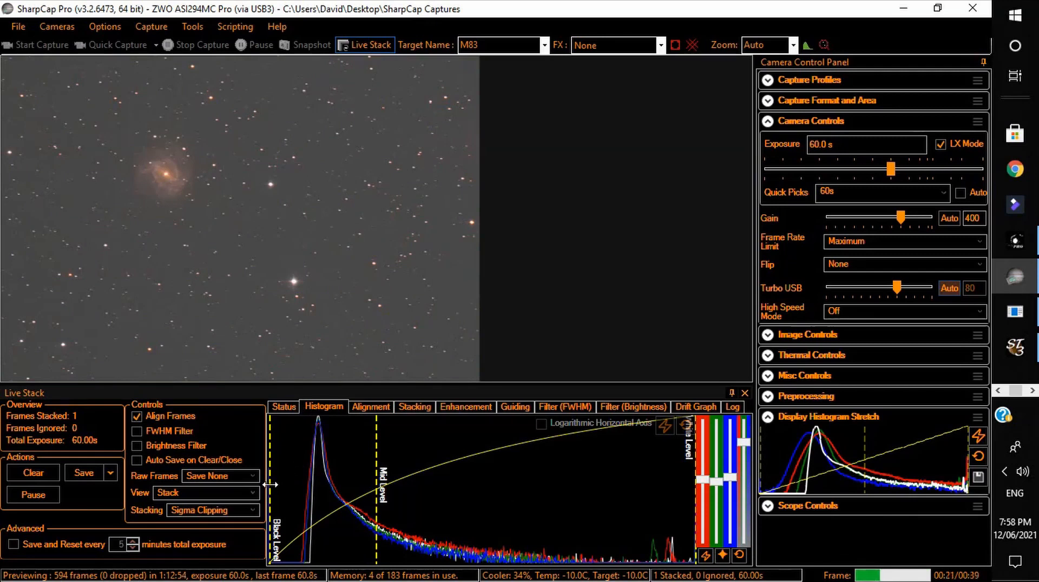
left_click_drag(271, 485, 310, 513)
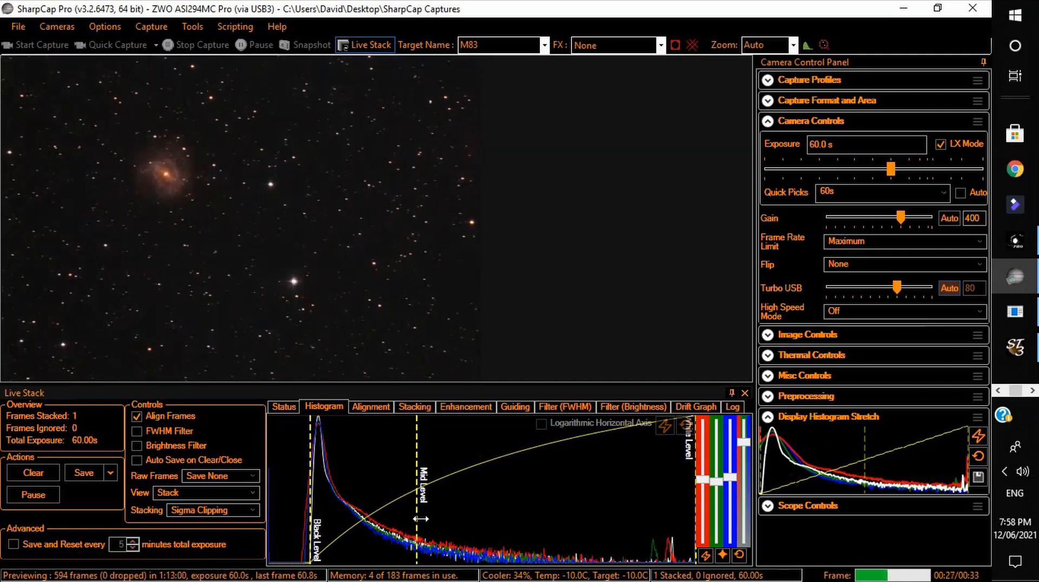
left_click_drag(424, 500, 373, 510)
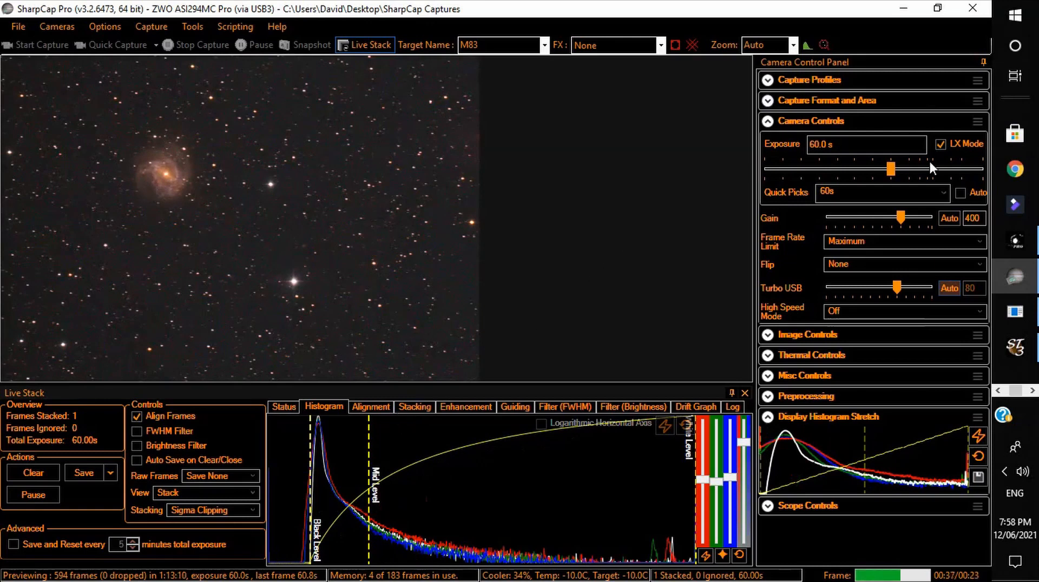
- Inspect the stacked image at 150% zoom and return the zoom to Auto
left_click(793, 45)
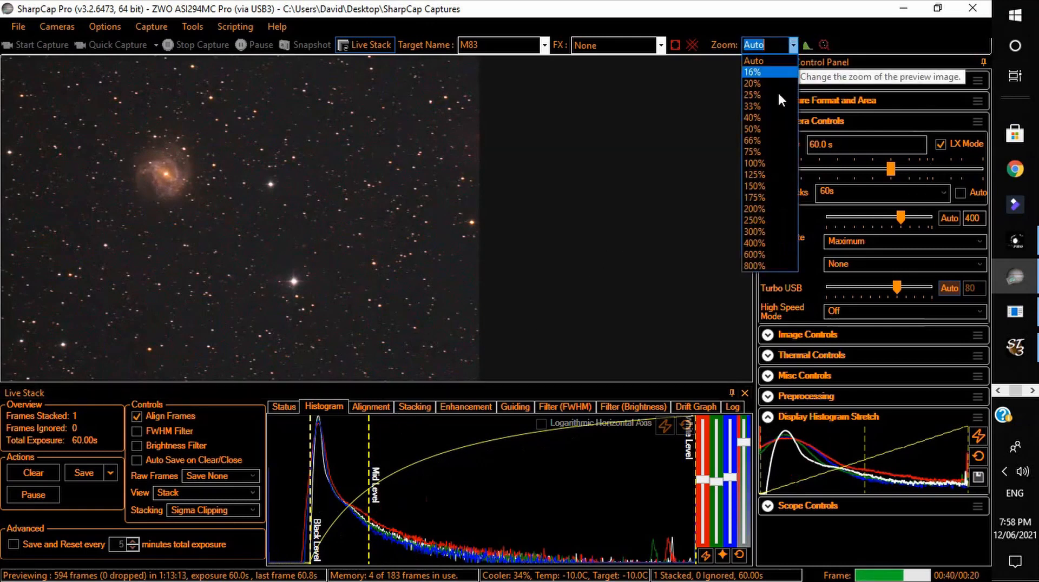
left_click(769, 184)
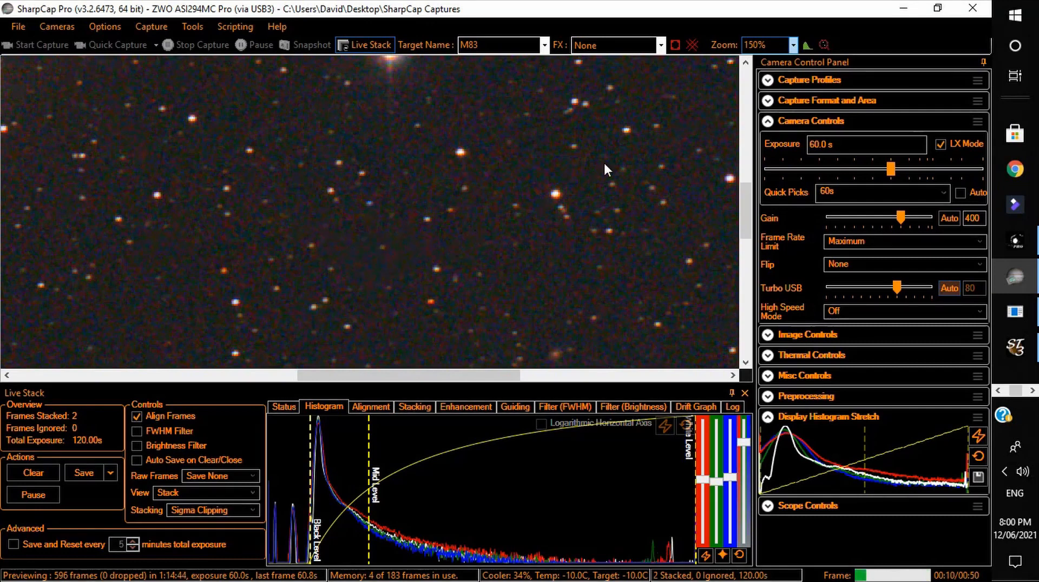
left_click(795, 47)
left_click(774, 62)
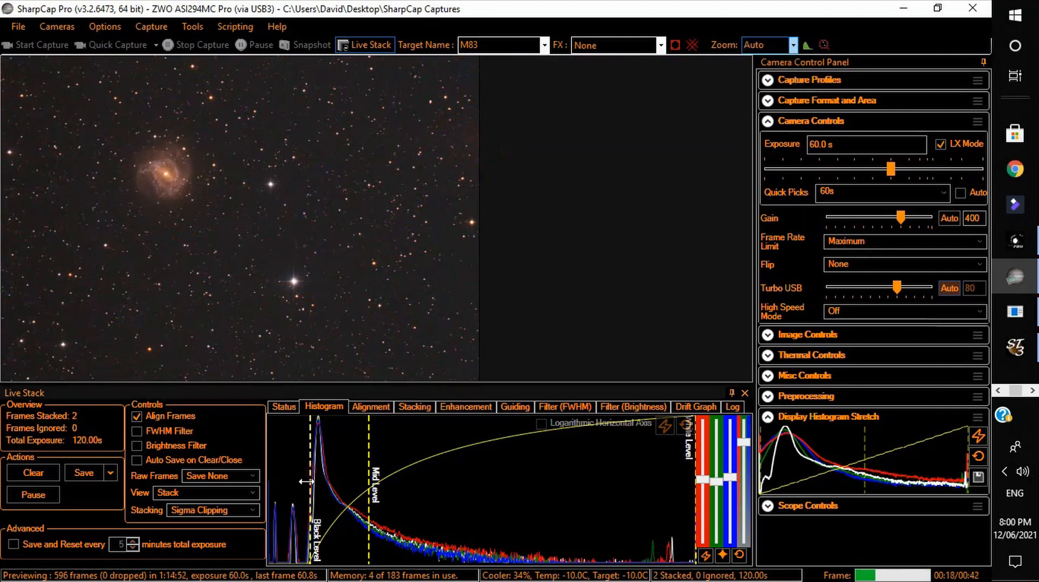
- Reset the live stack's histogram stretch by returning the black level to the start and the mid level to the middle
left_click_drag(311, 472, 273, 498)
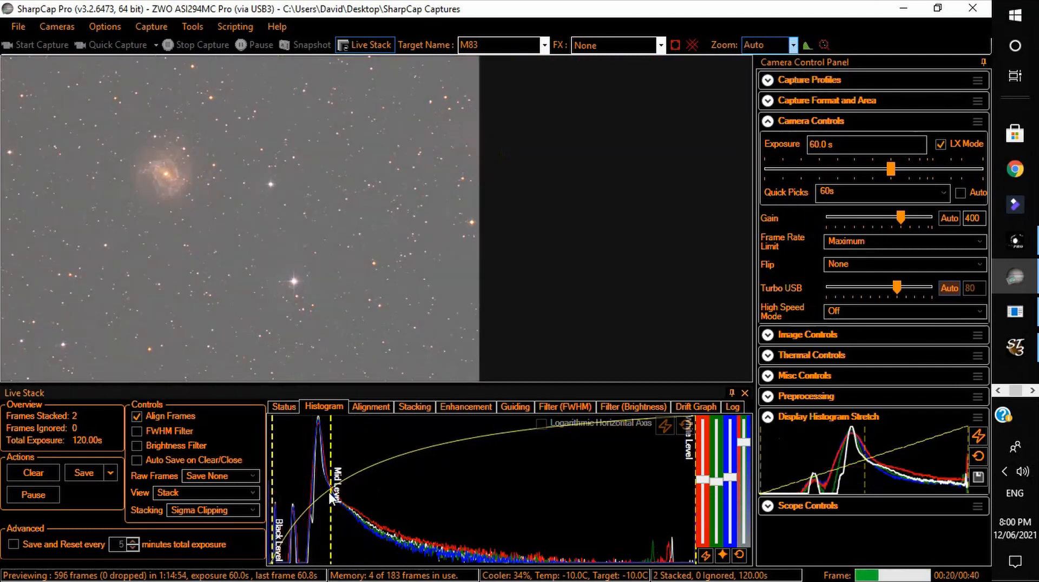
left_click_drag(331, 492, 485, 494)
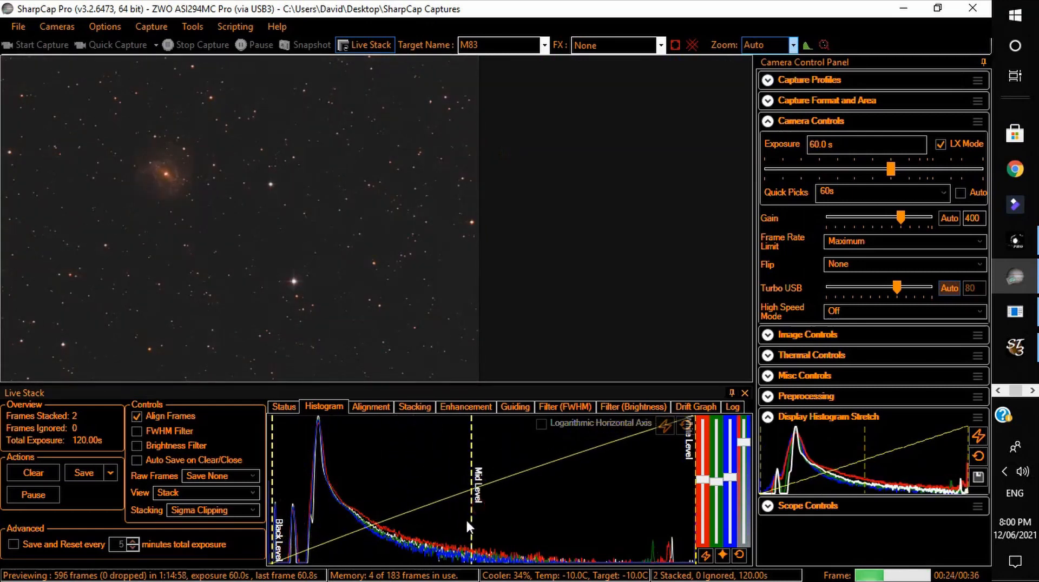
mouse_move(698, 432)
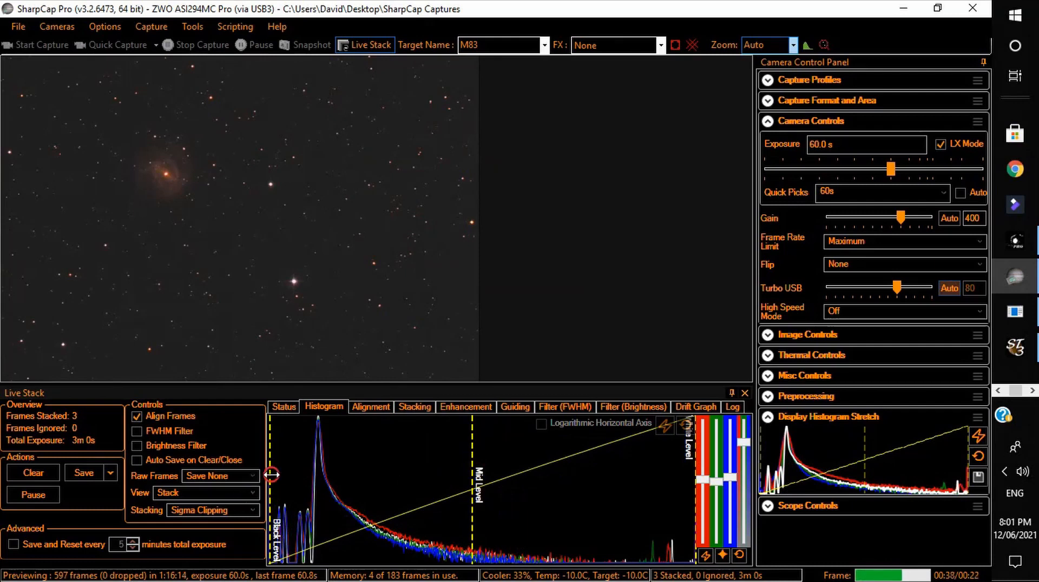
- Stretch the live stack histogram with the black level at the foot of the peak and the mid level close after the peak
left_click_drag(272, 475, 313, 489)
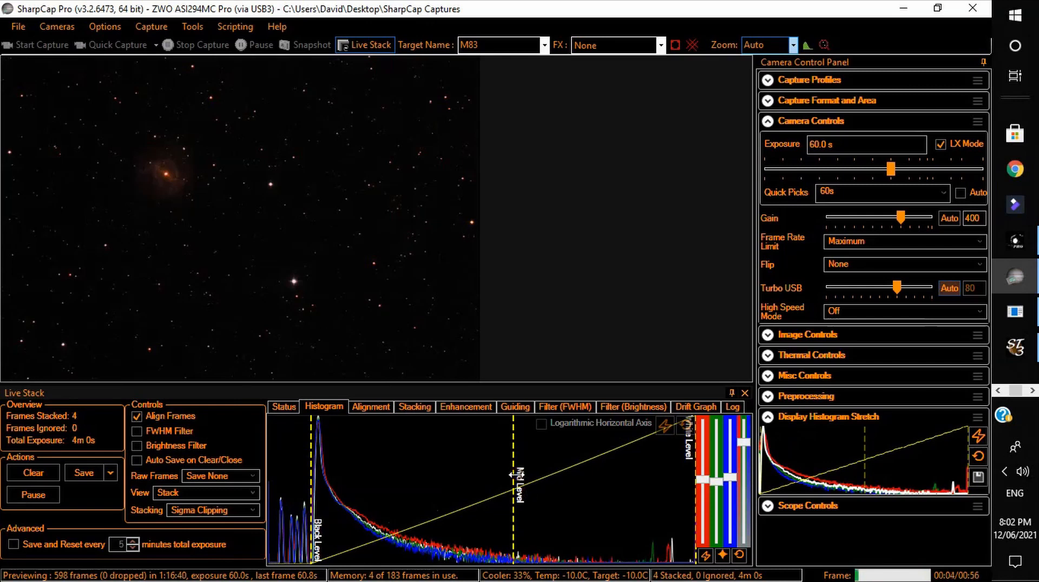
mouse_move(513, 476)
left_mouse_down()
mouse_move(441, 505)
mouse_move(360, 507)
left_mouse_up()
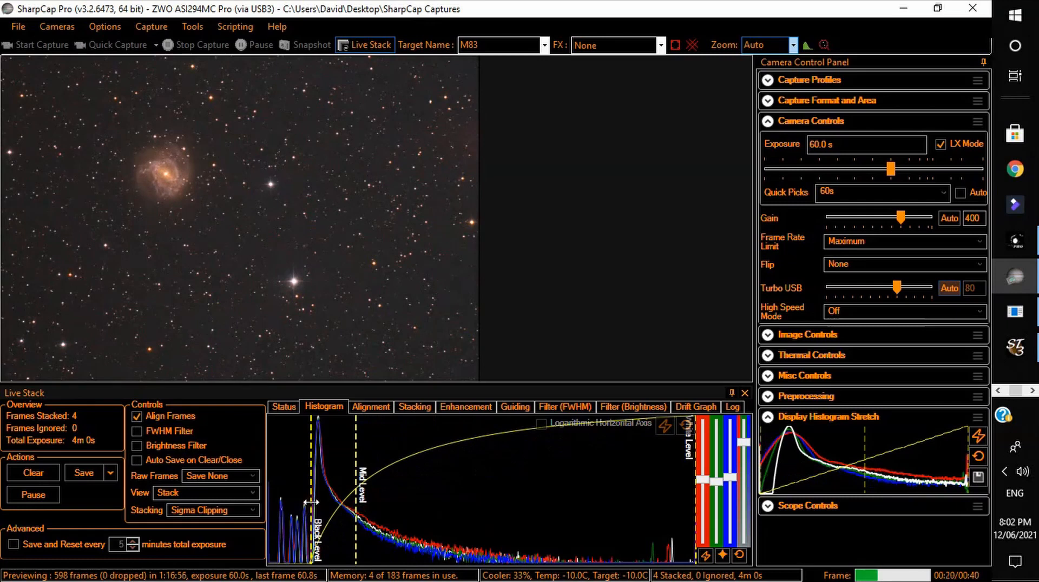
left_click_drag(310, 503, 314, 515)
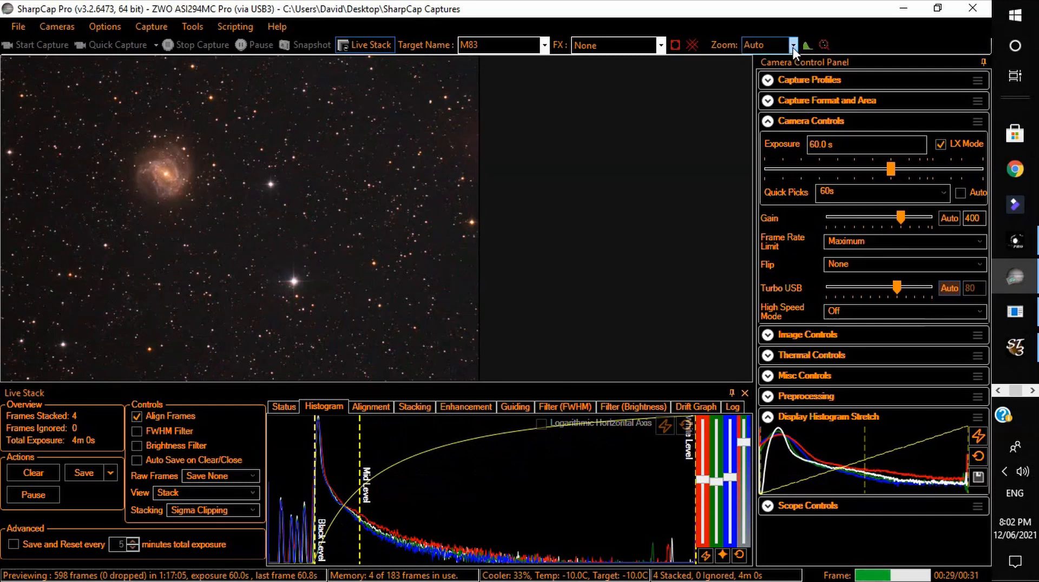
- Collapse the Live Stack panel and inspect the galaxy in the stacked image at 100% zoom
left_click(730, 394)
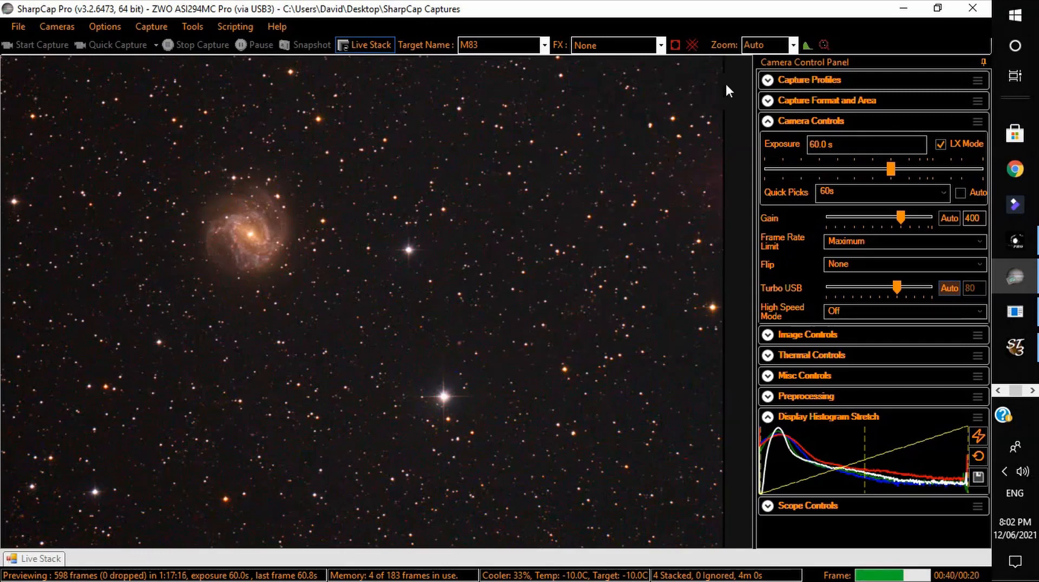
left_click(792, 46)
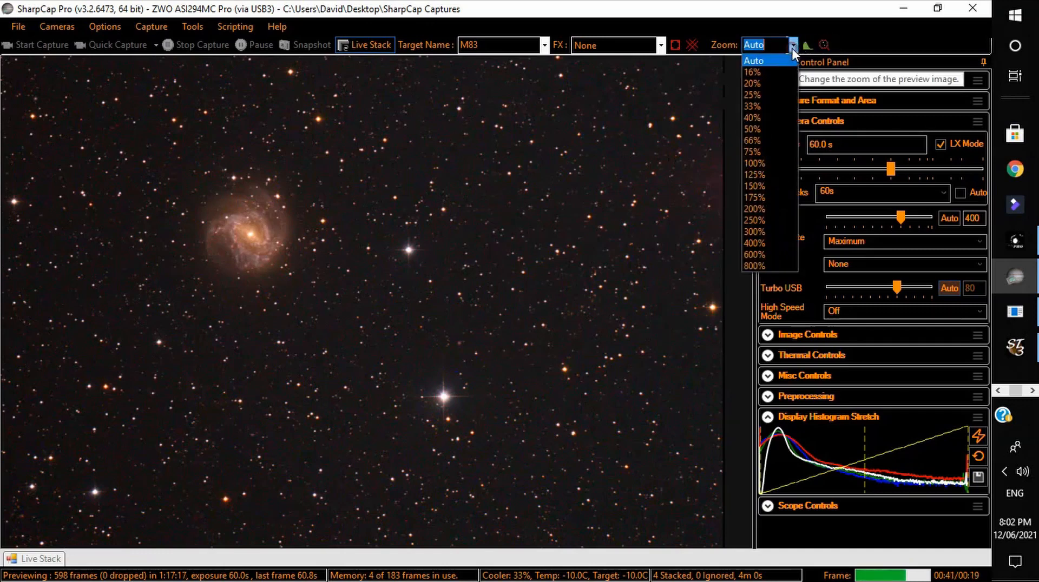
left_click(752, 163)
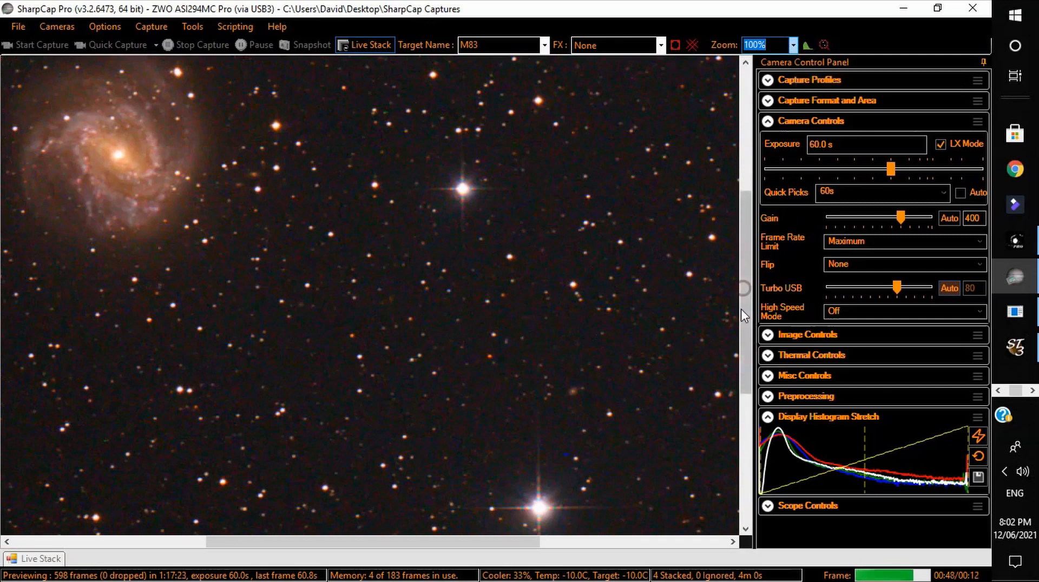
left_click_drag(742, 312, 739, 259)
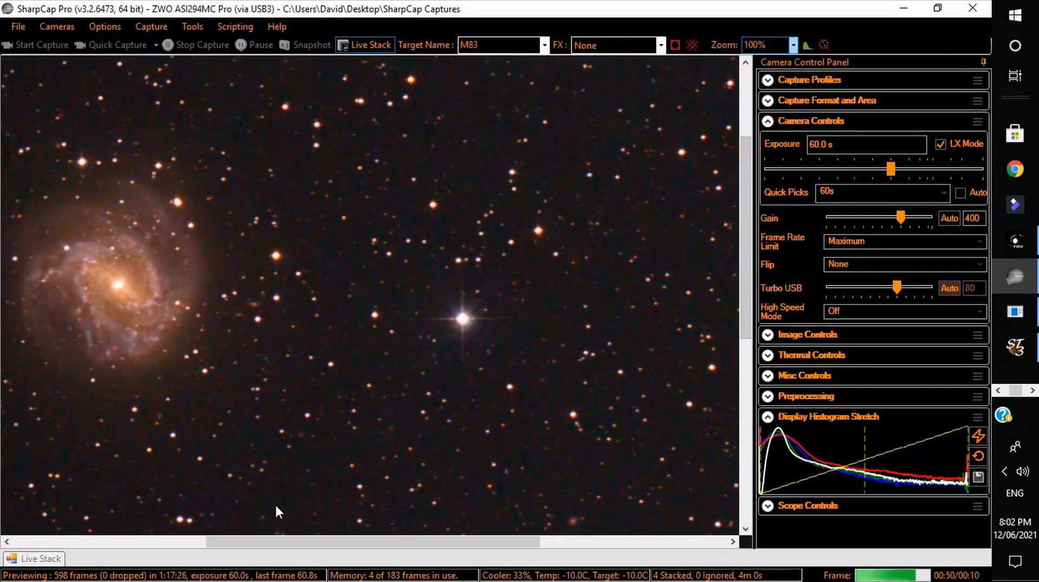
- Refine the live stack histogram by moving the mid level closer to the peak and the black level slightly further into it
left_click_drag(227, 543, 101, 563)
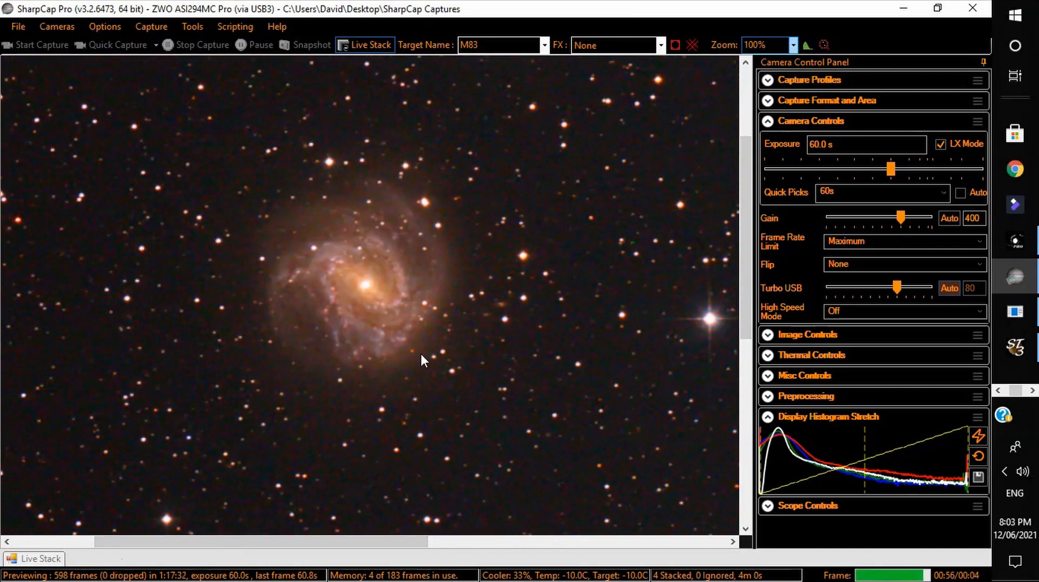
left_click(41, 560)
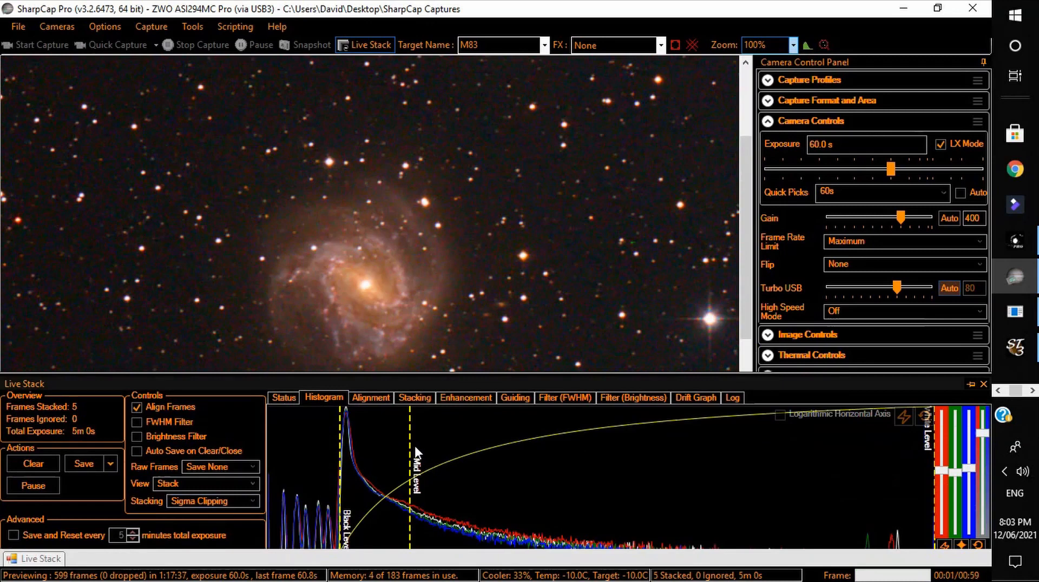
left_click_drag(409, 447, 388, 452)
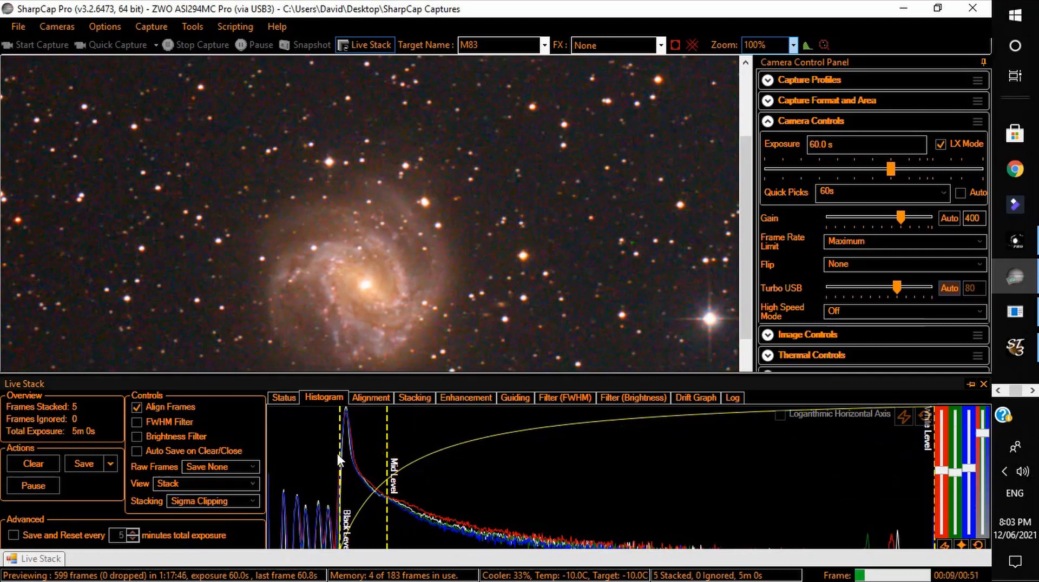
left_click_drag(340, 460, 344, 468)
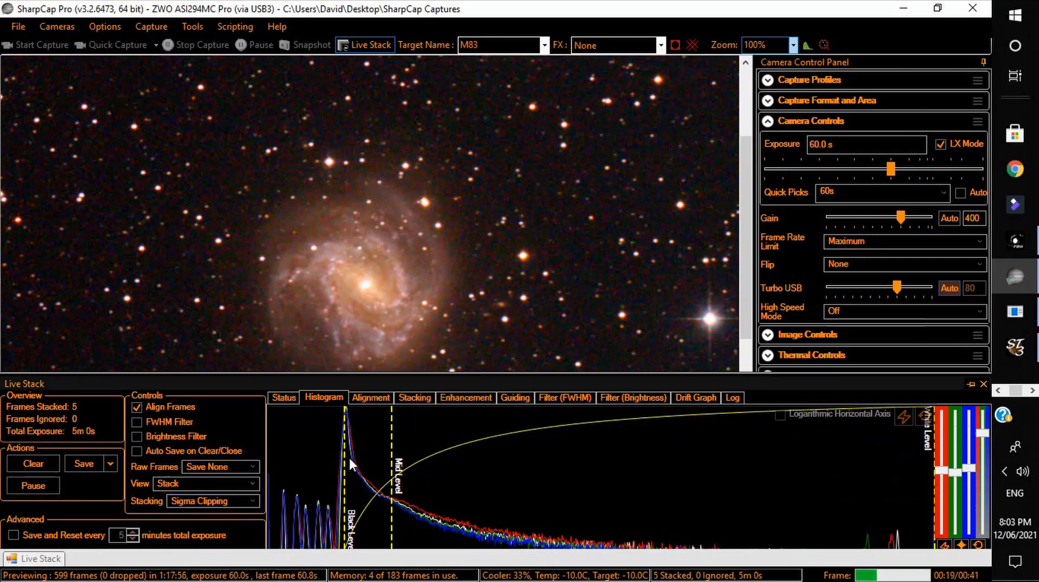
- Enable Unsharp Mask sharpening for the live stack, comparing the galaxy with sharpening off and on
left_click(471, 397)
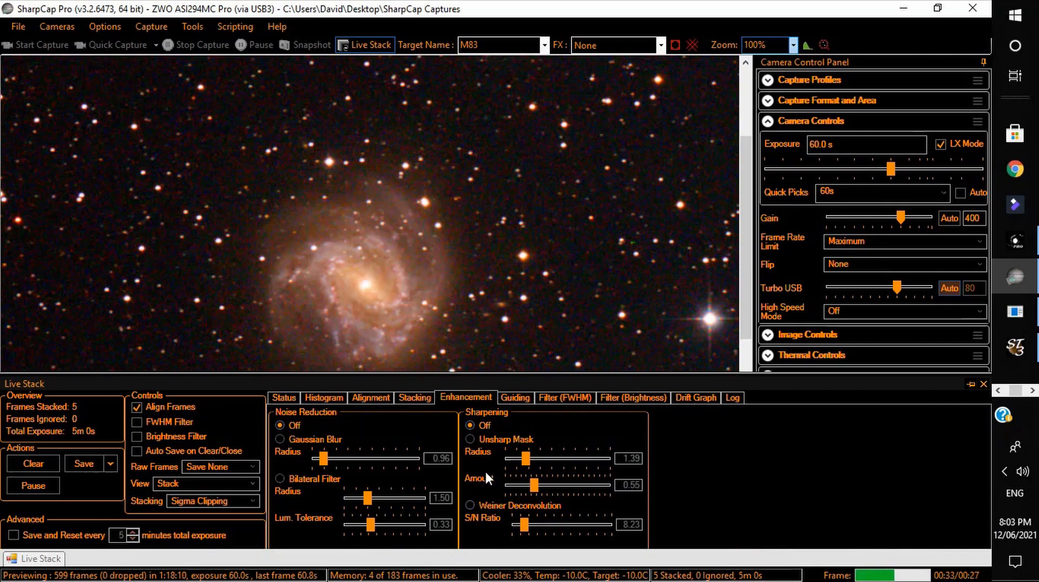
left_click(469, 442)
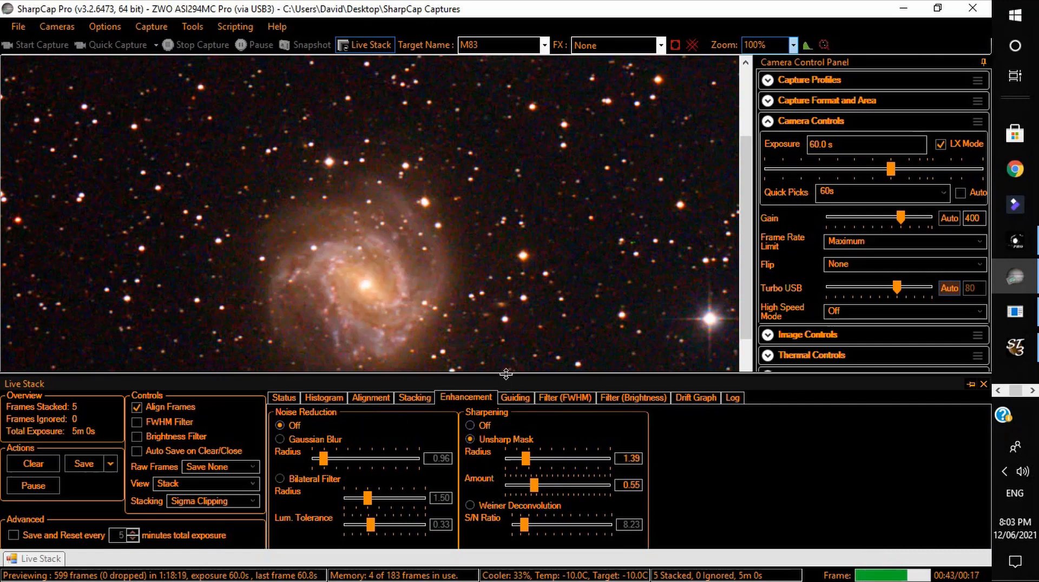
left_click_drag(506, 378, 506, 415)
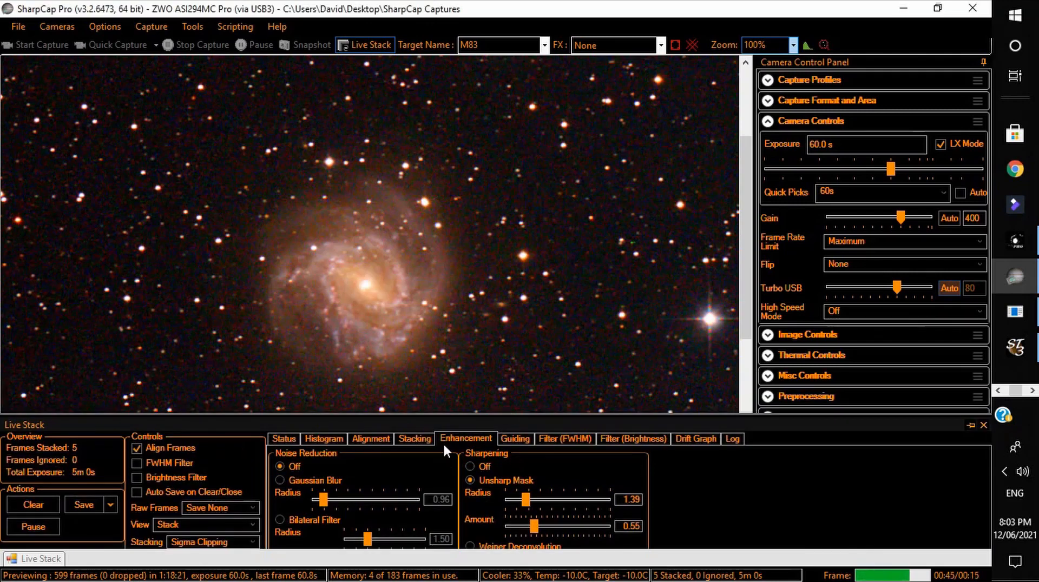
left_click(469, 466)
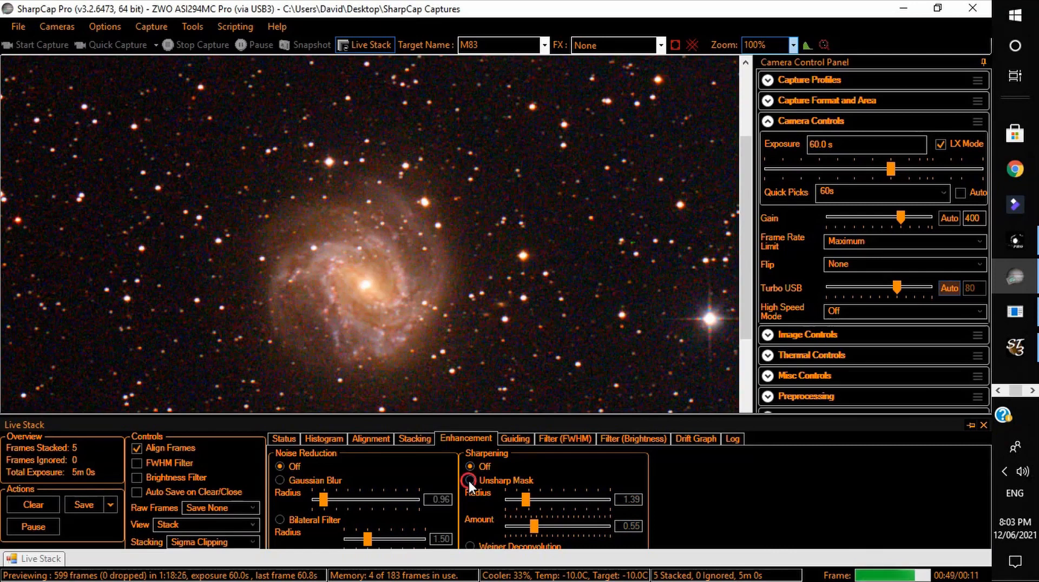
left_click(469, 481)
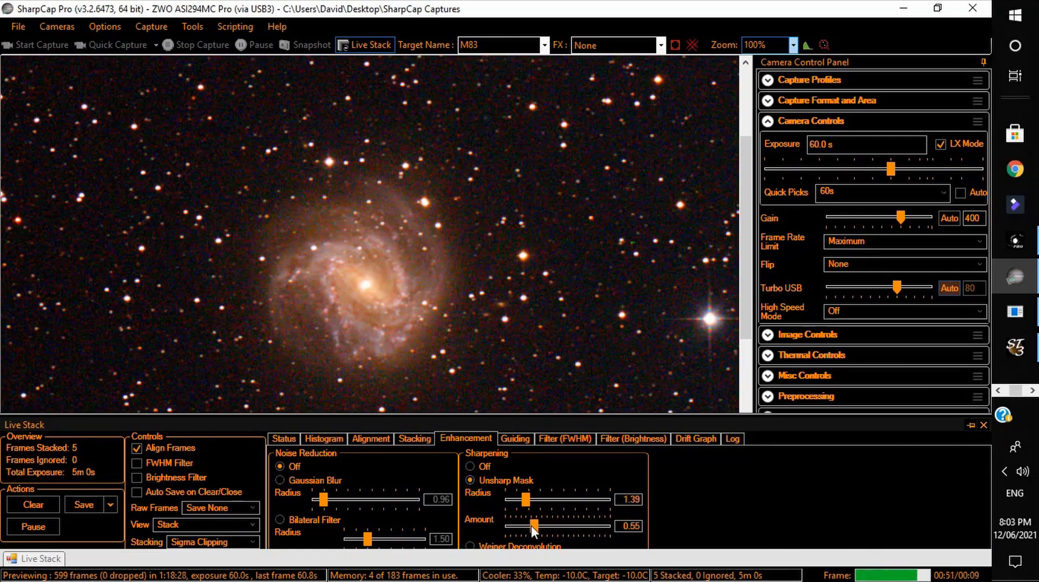
- Tune the Unsharp Mask to a radius of 1.68 and an amount slightly below 0.78
left_click_drag(531, 527, 548, 528)
left_click_drag(547, 529, 543, 525)
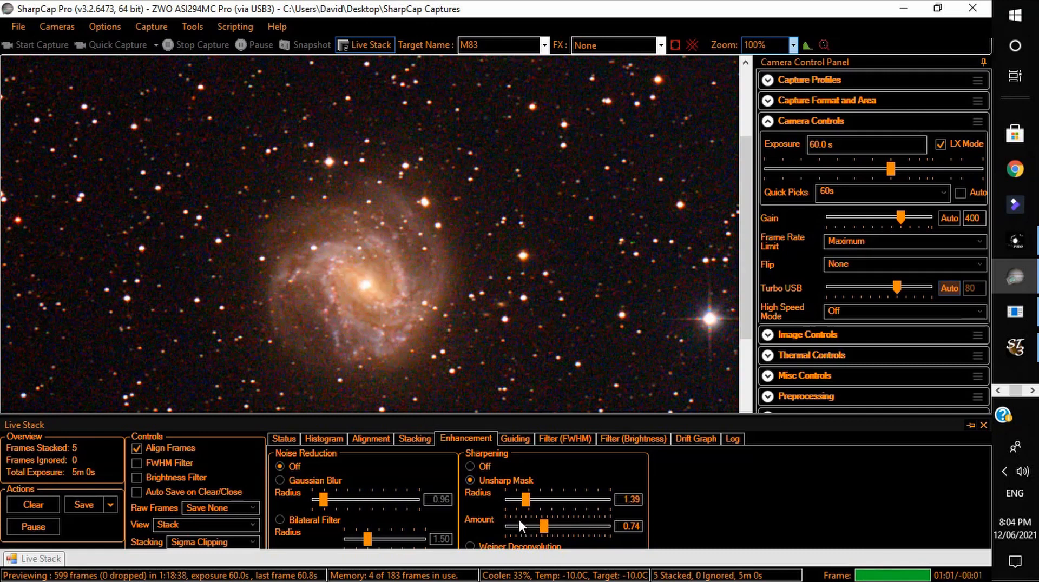
left_click_drag(528, 499, 548, 505)
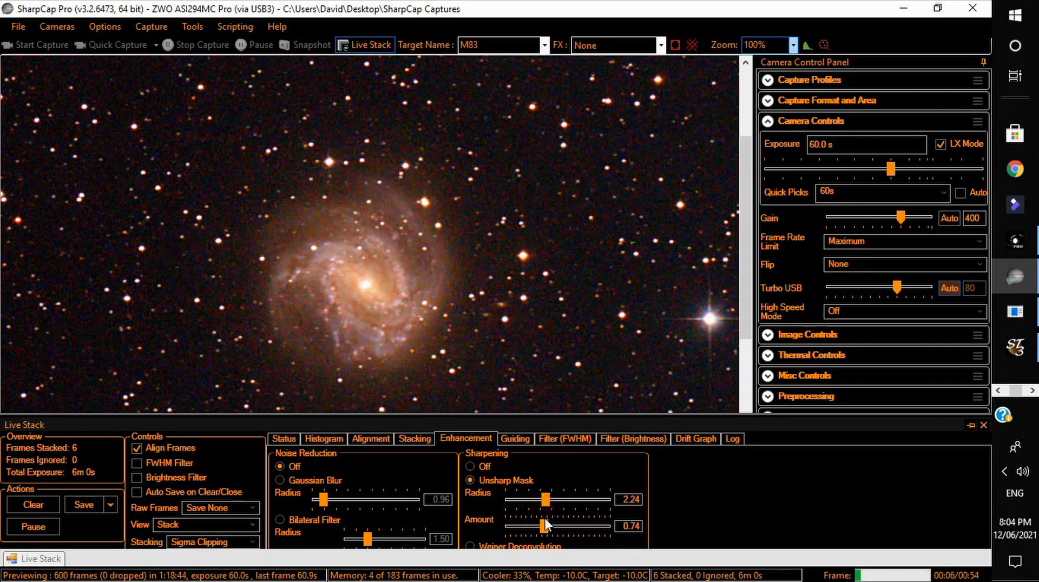
mouse_move(546, 527)
left_mouse_down()
mouse_move(557, 528)
mouse_move(549, 524)
left_mouse_up()
left_click_drag(544, 499, 532, 503)
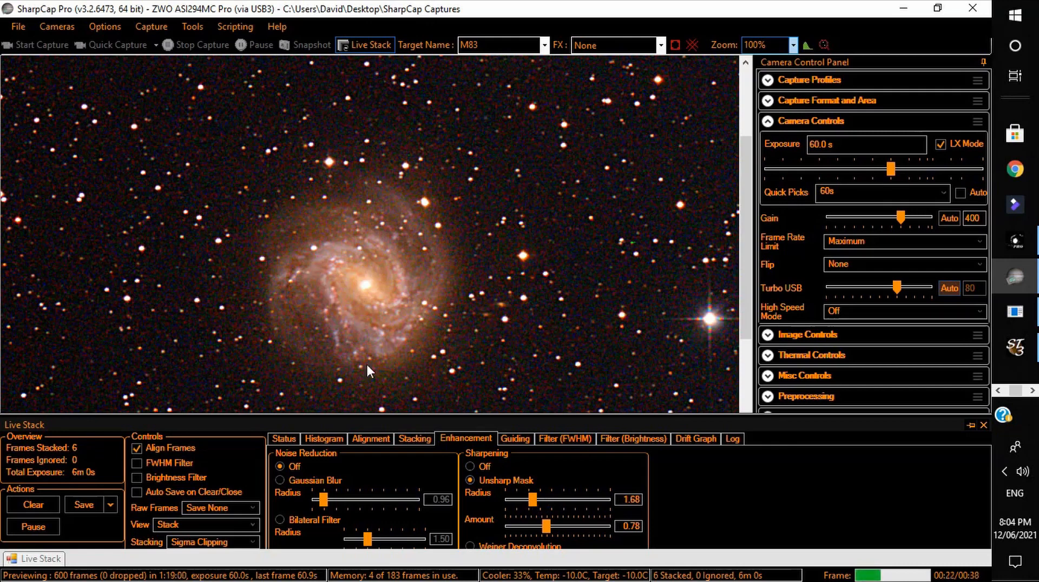
left_click_drag(547, 525, 544, 530)
- Fine-tune the colour saturation in the live stack histogram
left_click(326, 441)
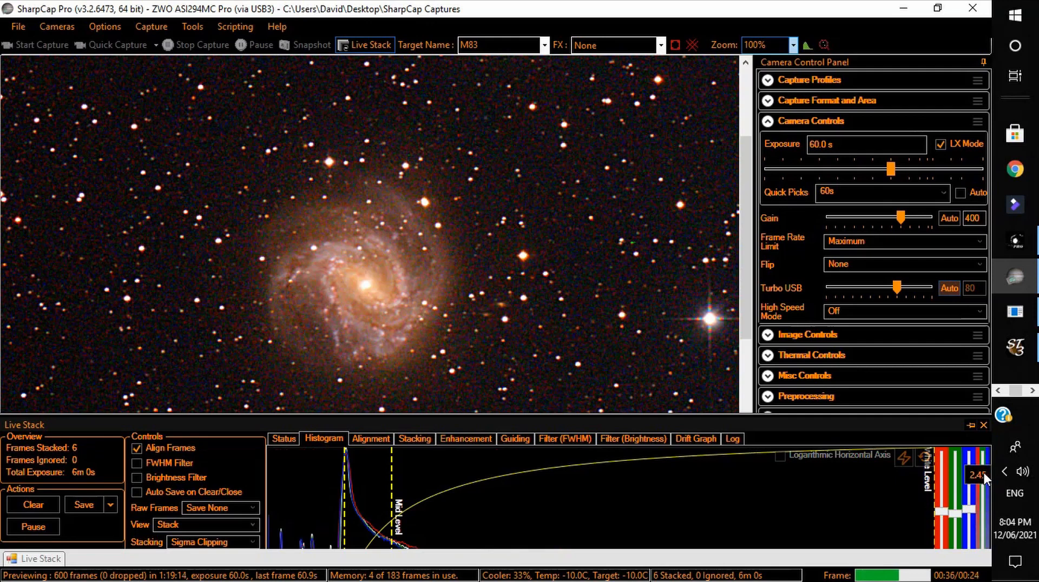
mouse_move(984, 474)
left_mouse_down()
mouse_move(984, 453)
mouse_move(989, 511)
mouse_move(995, 483)
mouse_move(977, 459)
mouse_move(978, 474)
left_mouse_up()
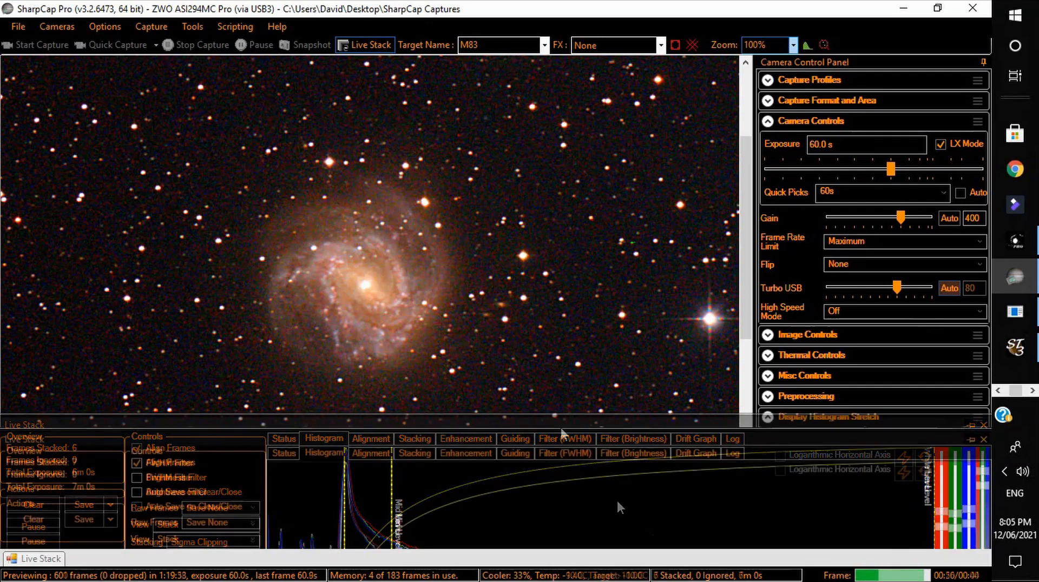
- Collapse the Live Stack panel and return the preview zoom to Auto to show the whole field
left_click(970, 441)
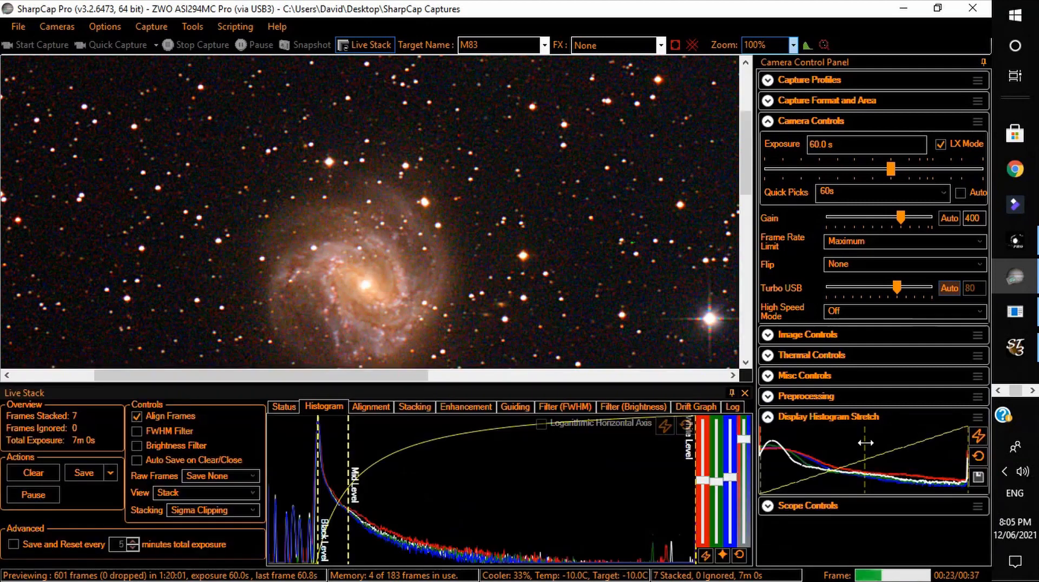
left_click(730, 393)
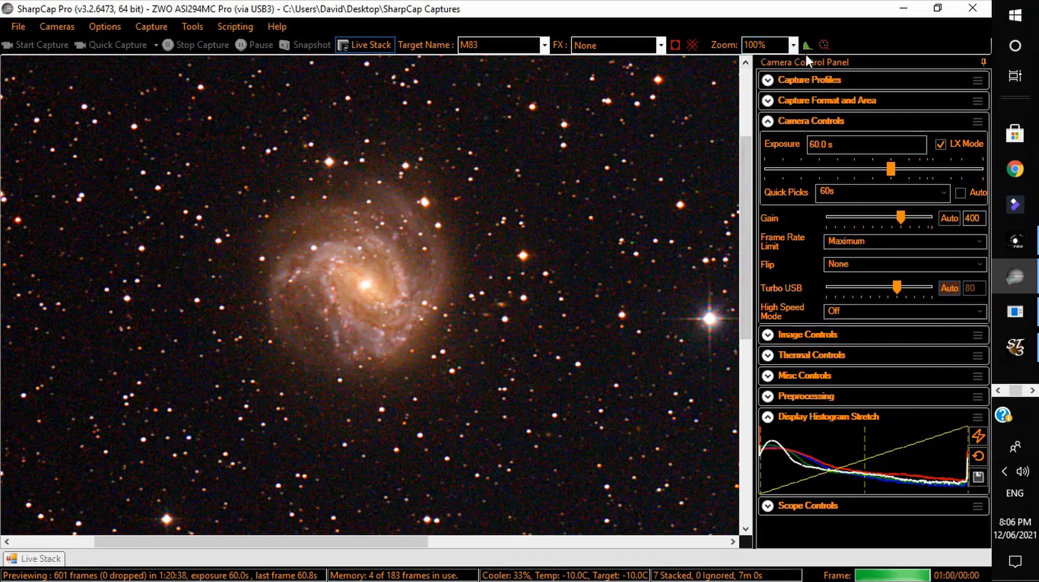
left_click(793, 44)
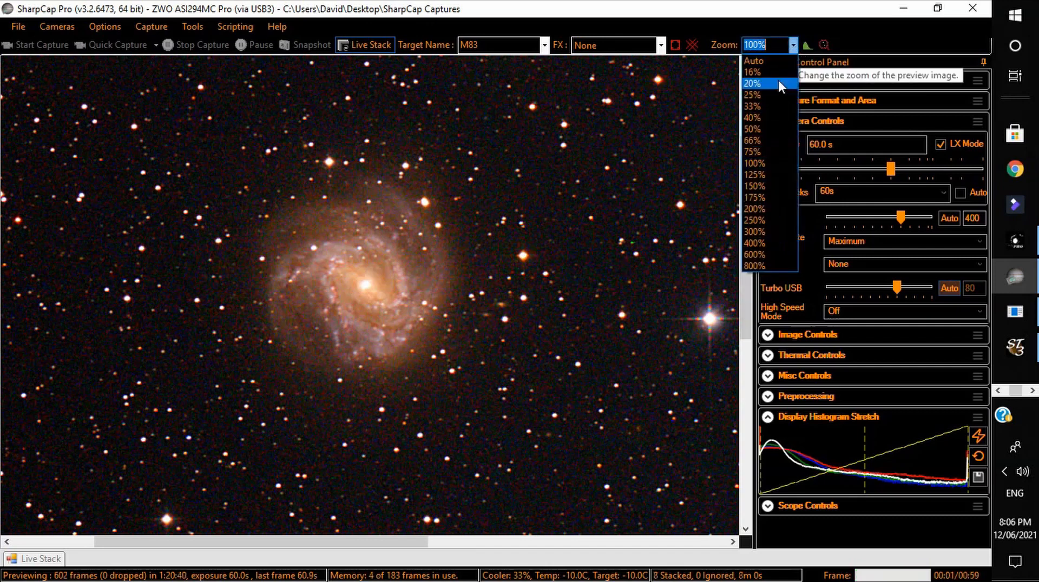
left_click(756, 61)
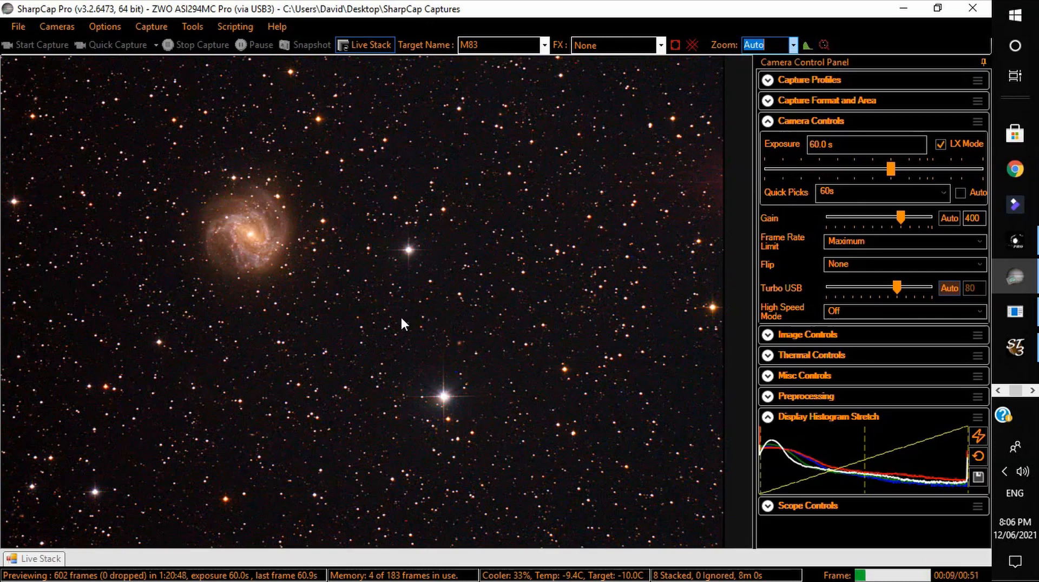
- Save the live stack of M83 with its histogram and colour adjustments applied
left_click(39, 560)
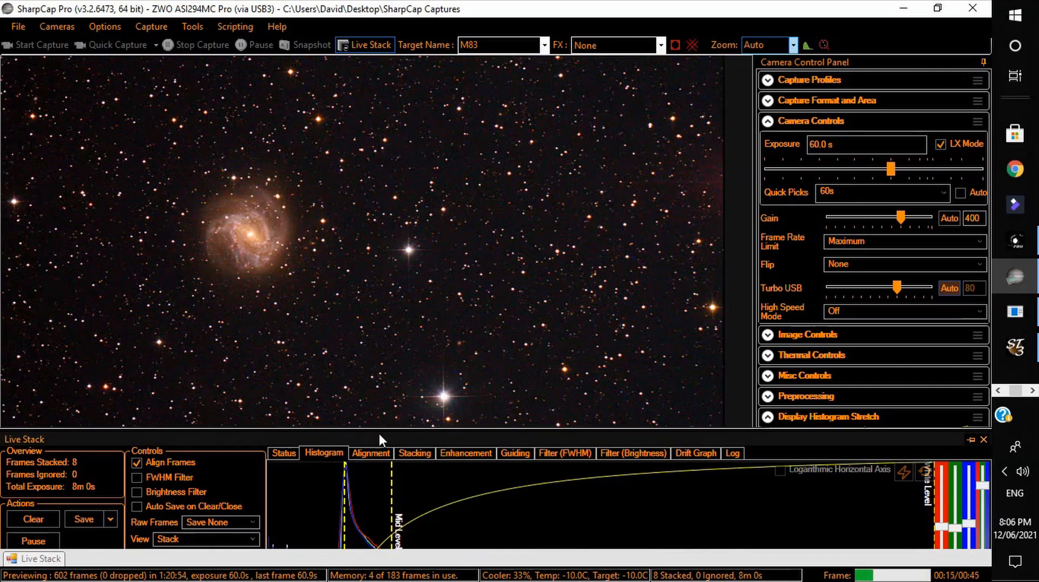
left_click_drag(379, 433, 386, 353)
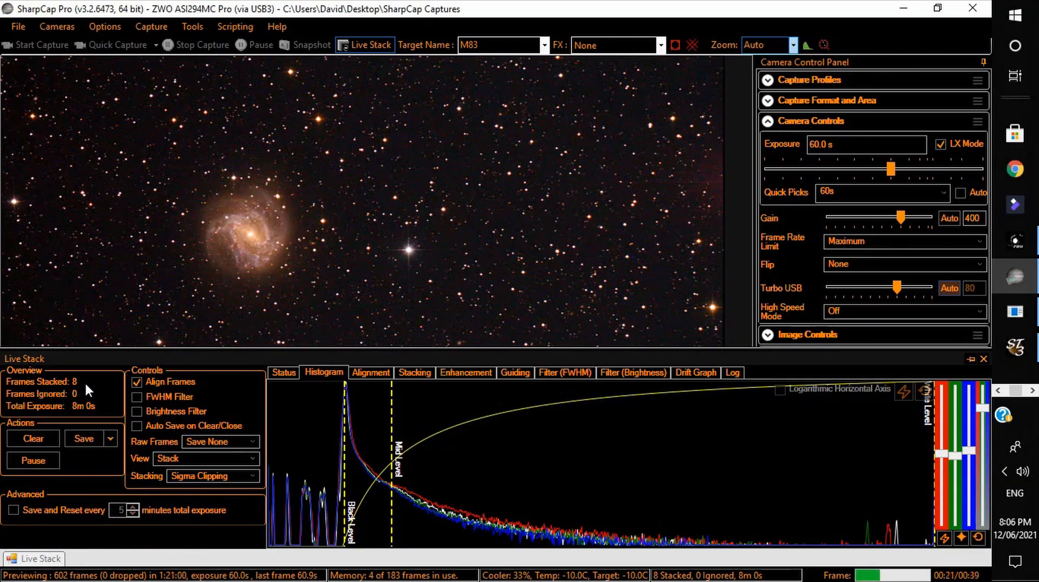
left_click(109, 439)
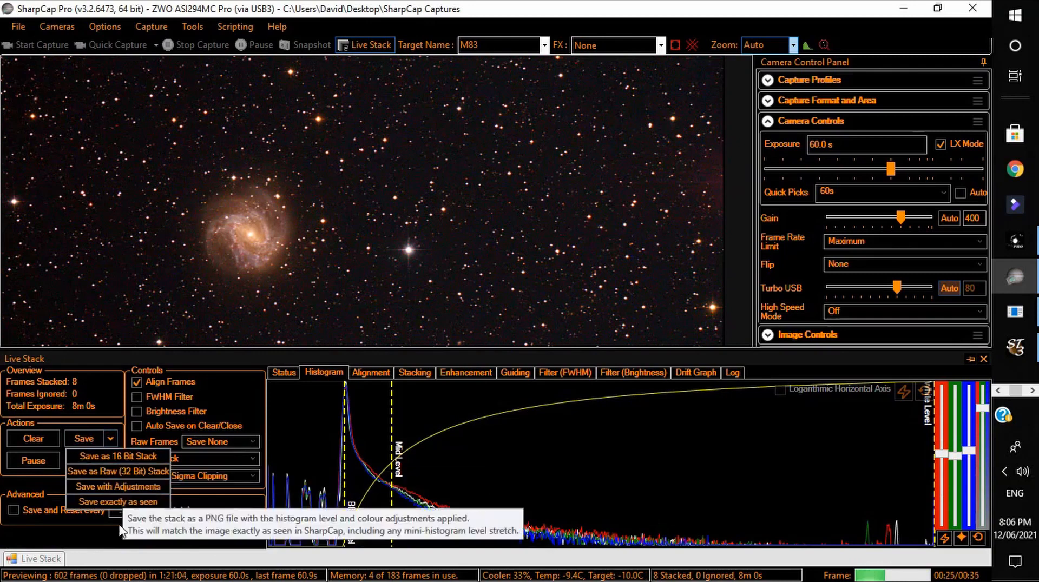
left_click(112, 487)
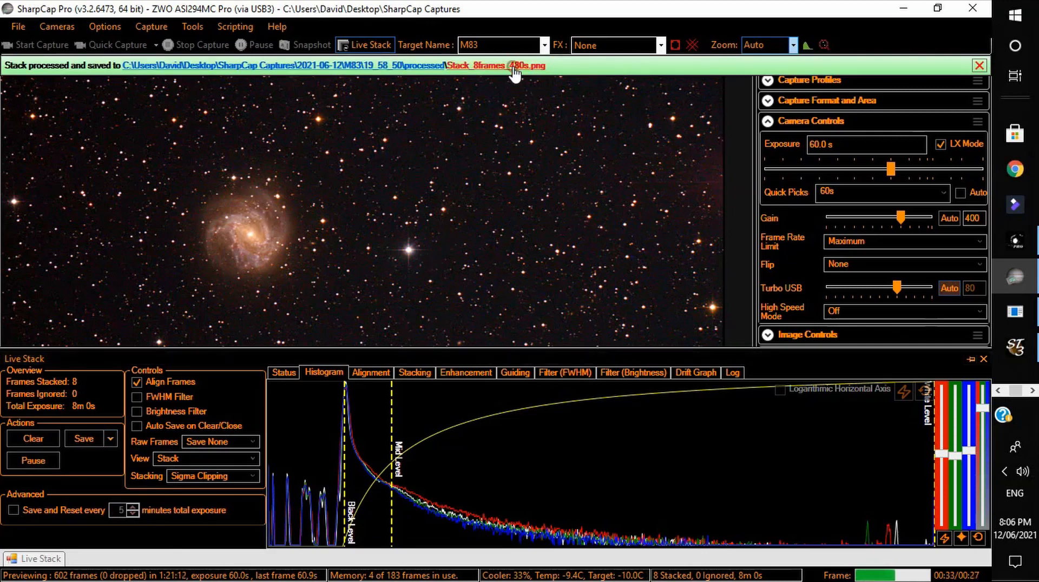
- View the saved Stack_8frames_480s.png in Photoshop, close it without saving changes, and dismiss SharpCap's save notification
left_click(515, 67)
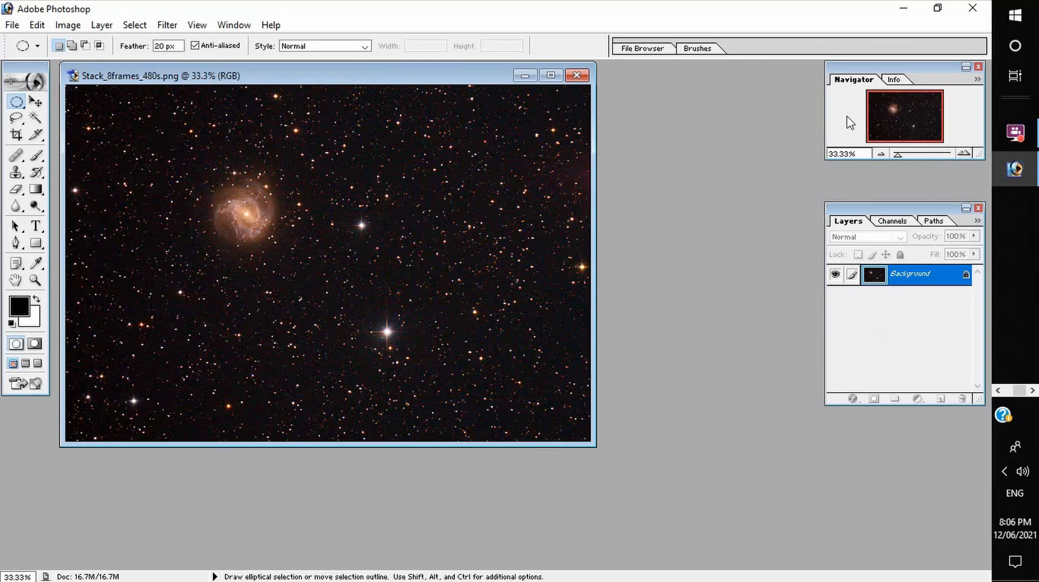
left_click(971, 5)
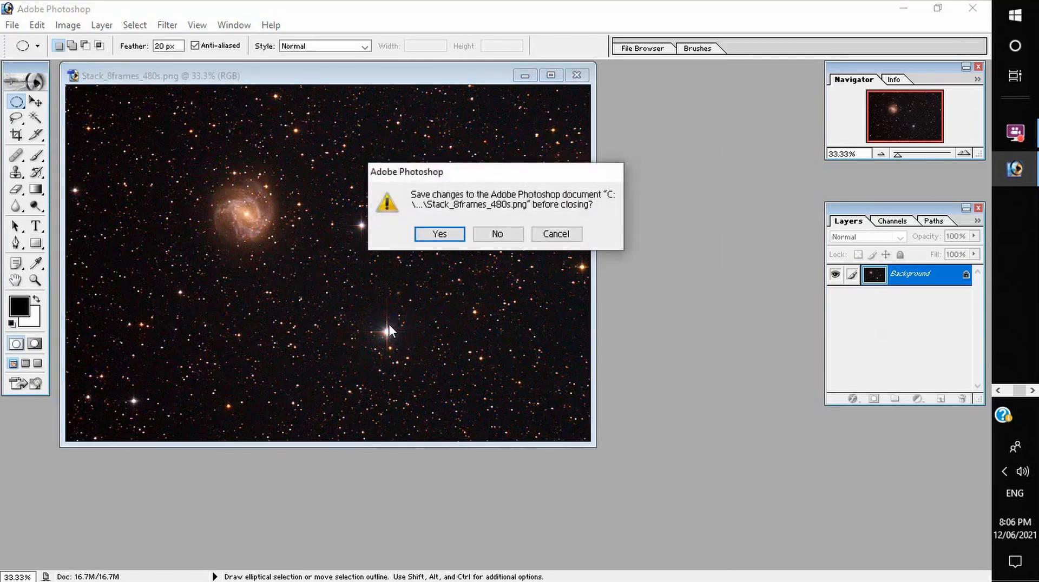
left_click(497, 234)
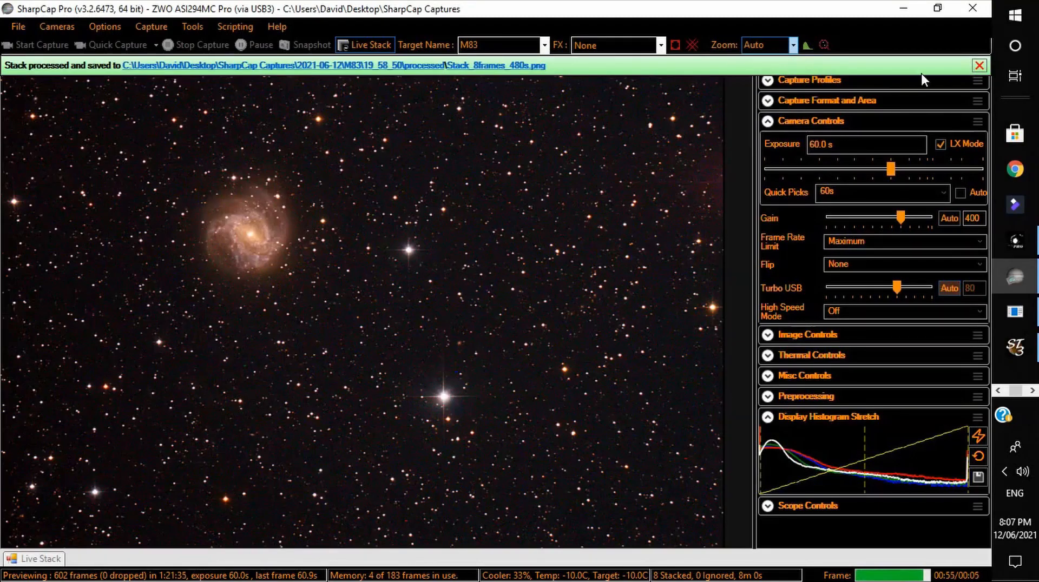
left_click(978, 65)
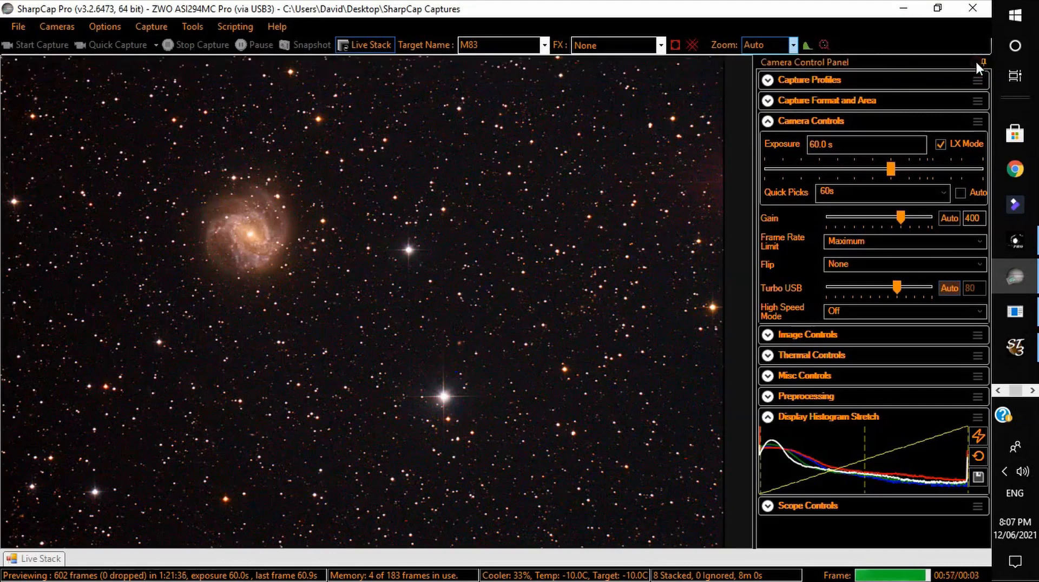